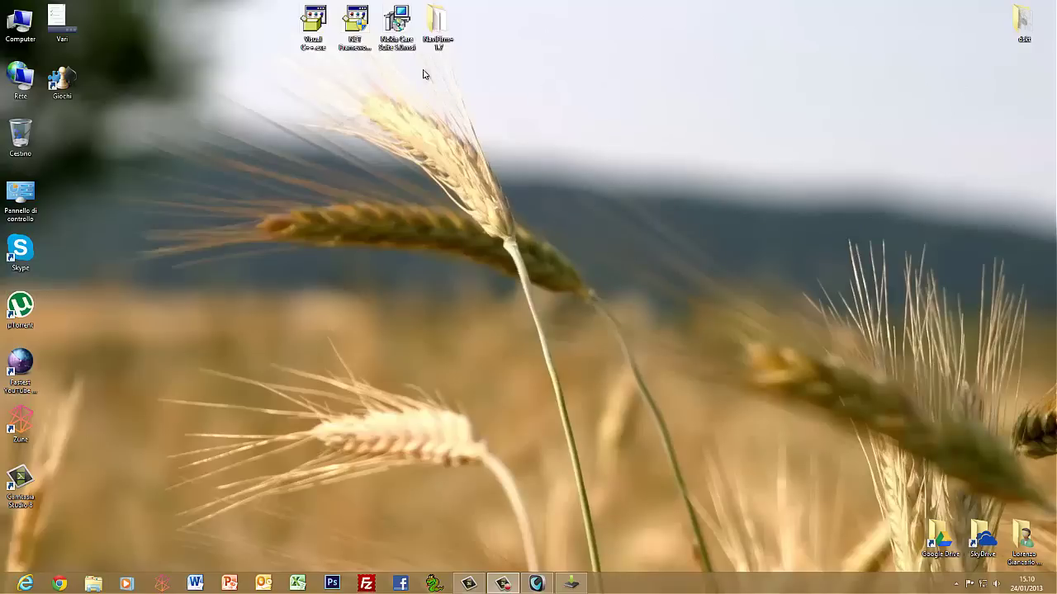
pyautogui.click(400, 33)
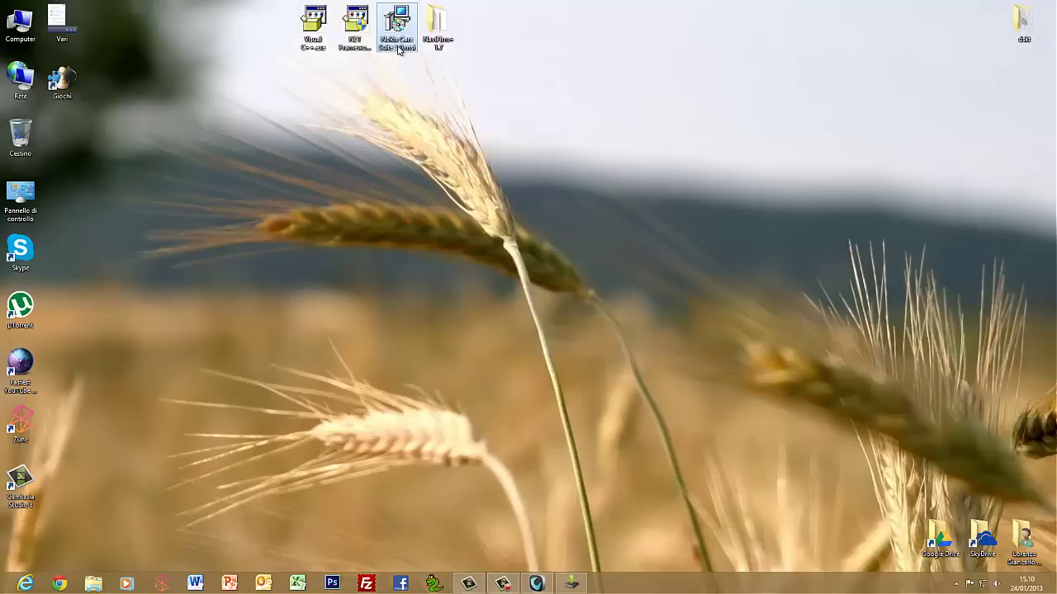
pyautogui.moveTo(401, 52); pyautogui.dragTo(547, 113)
pyautogui.click(446, 38)
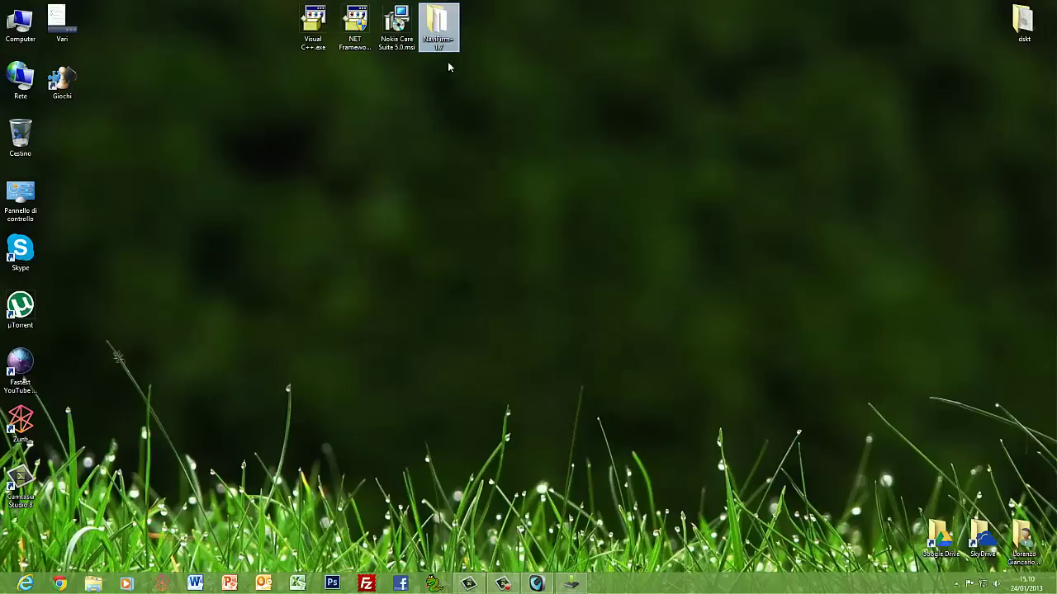
pyautogui.click(396, 25)
# Switch to the Nokia Care Suite Application Launcher and start Product Support Tool For Store 5.0
pyautogui.click(529, 584)
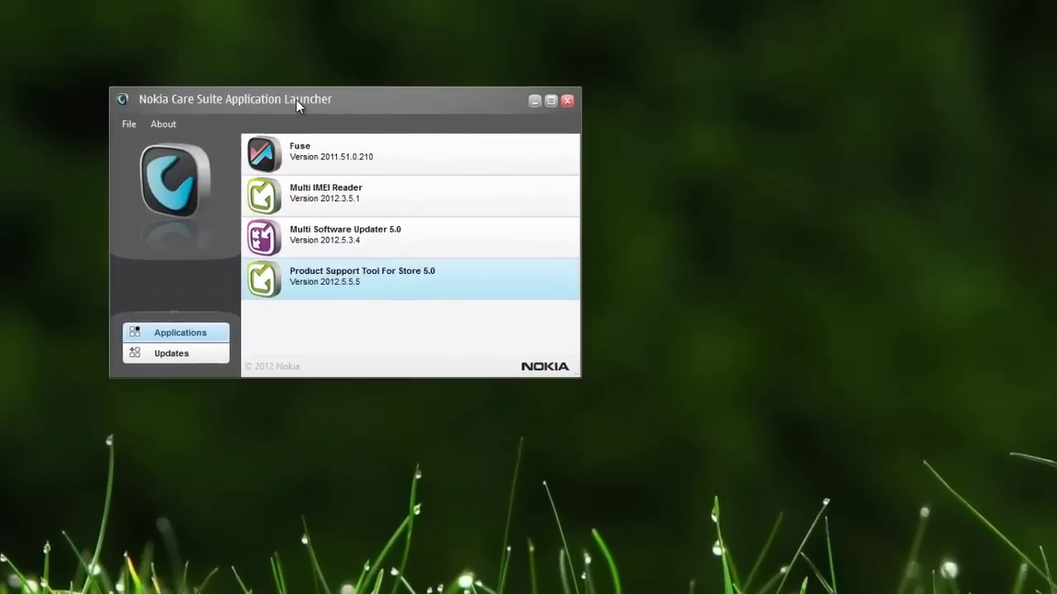
pyautogui.moveTo(466, 152)
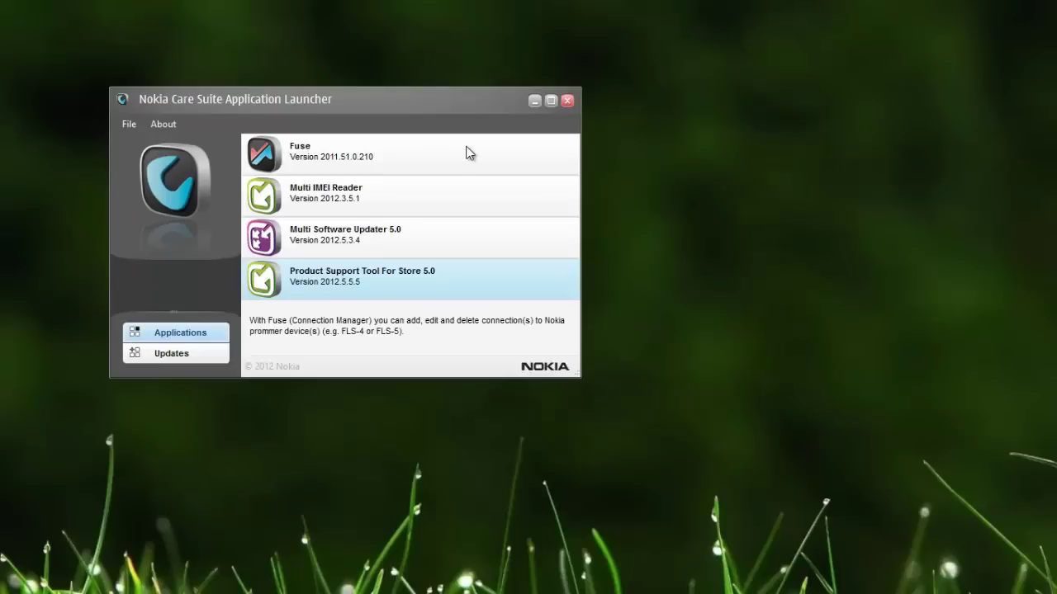
pyautogui.moveTo(309, 290)
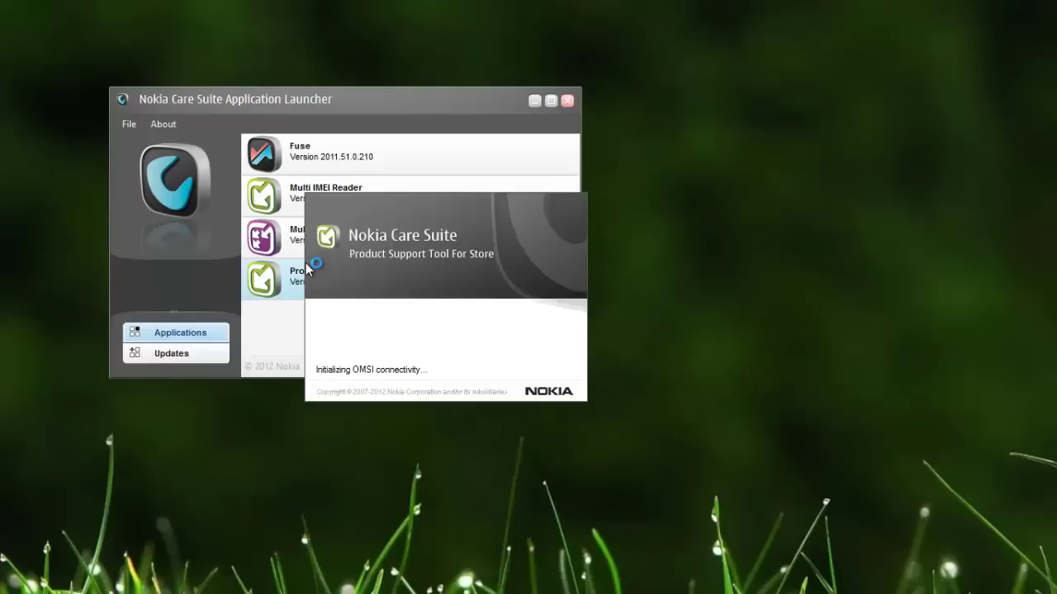
pyautogui.moveTo(294, 248)
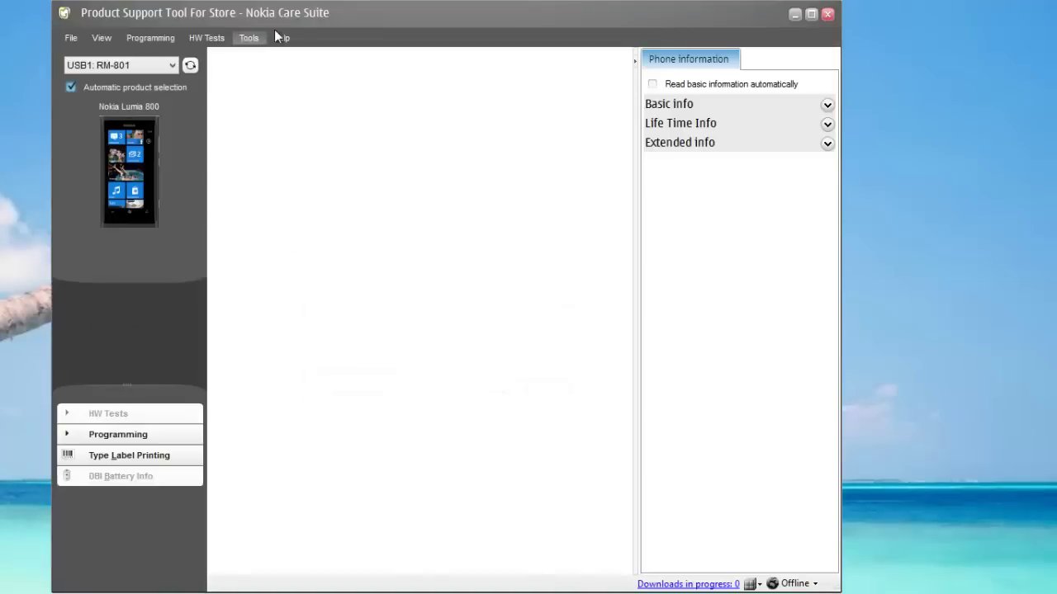
pyautogui.moveTo(354, 18); pyautogui.dragTo(515, 14)
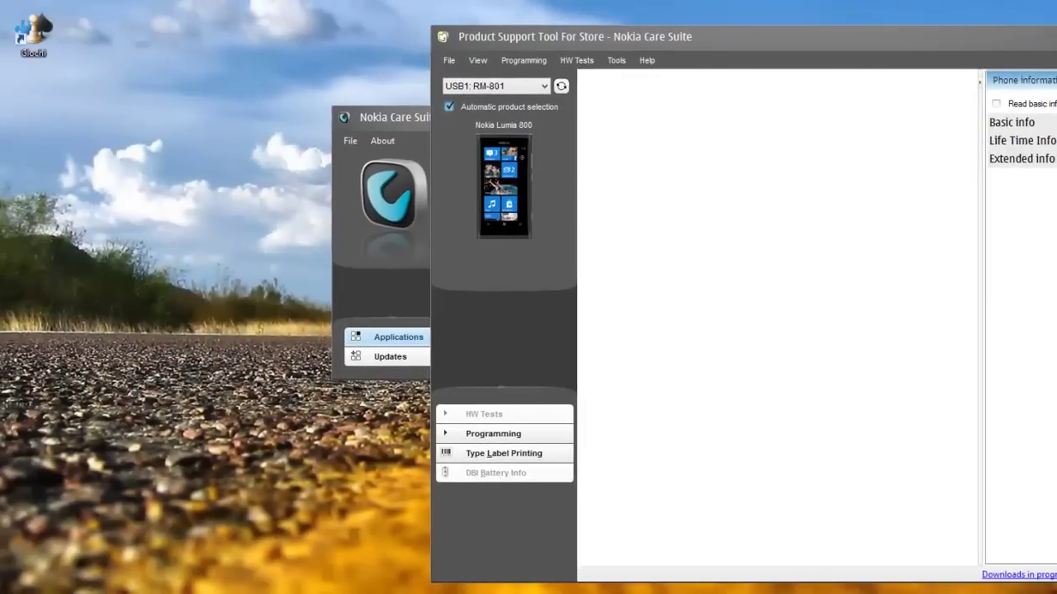
# Open the Drivers folder of Nokia Care Suite under Nokia in Programmi (x86) on the C: drive in File Explorer
pyautogui.press('super+e')
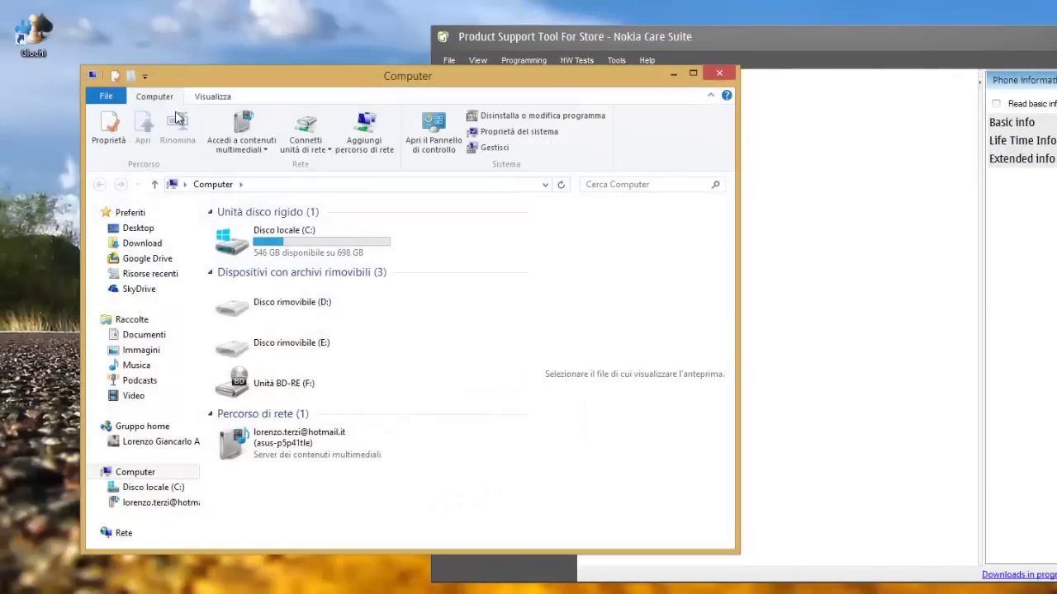
pyautogui.doubleClick(277, 234)
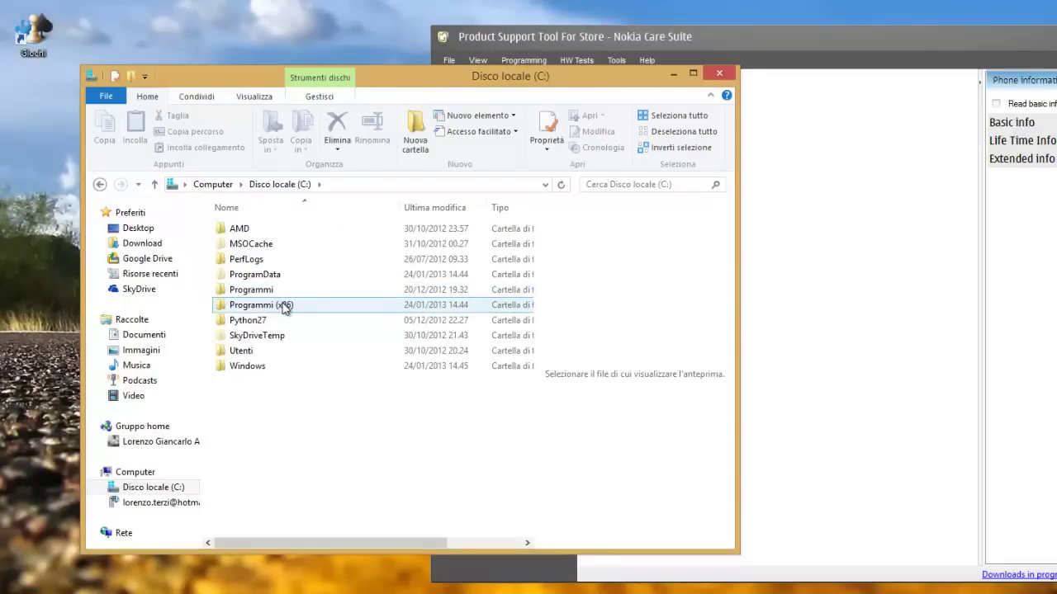
pyautogui.doubleClick(284, 307)
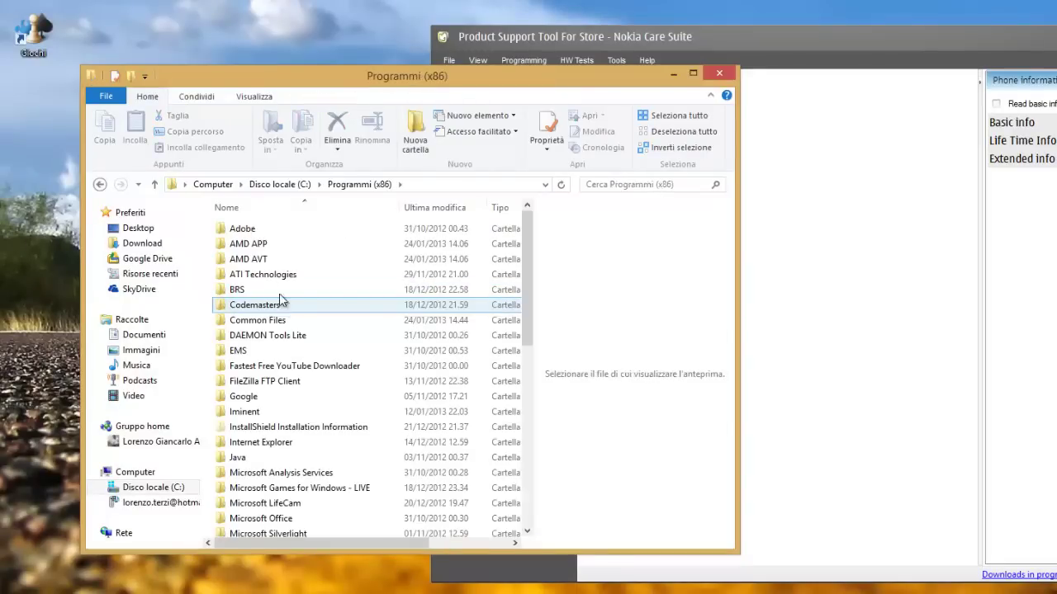
pyautogui.press('n')
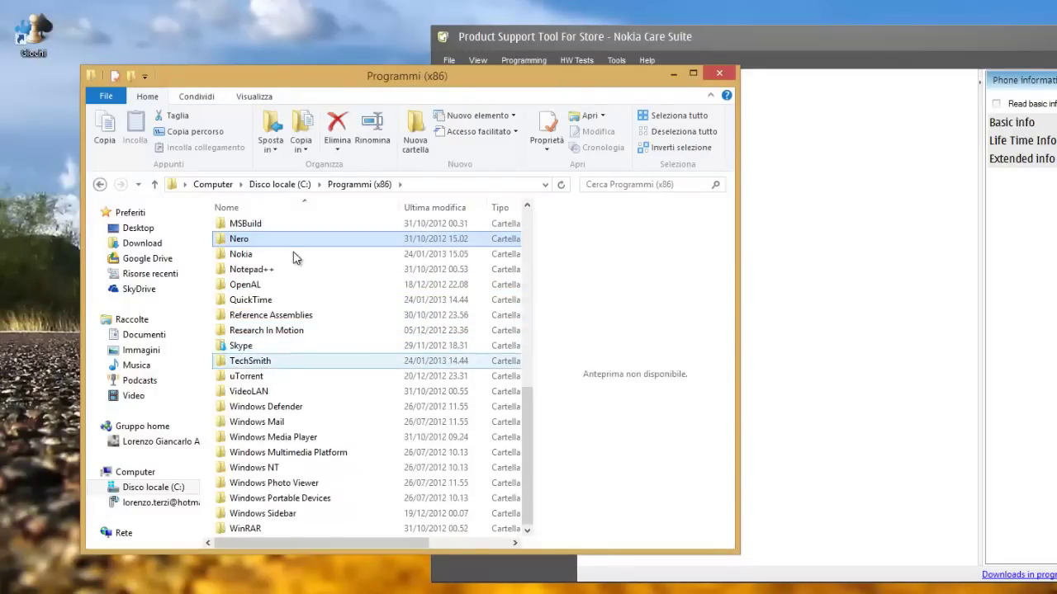
pyautogui.press('o')
pyautogui.doubleClick(284, 258)
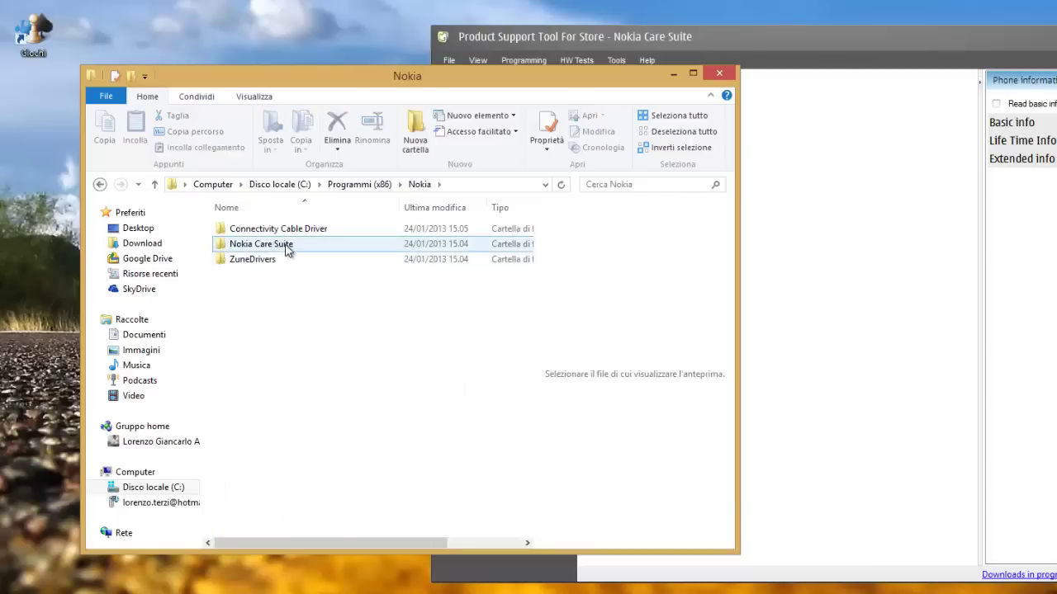
pyautogui.doubleClick(287, 245)
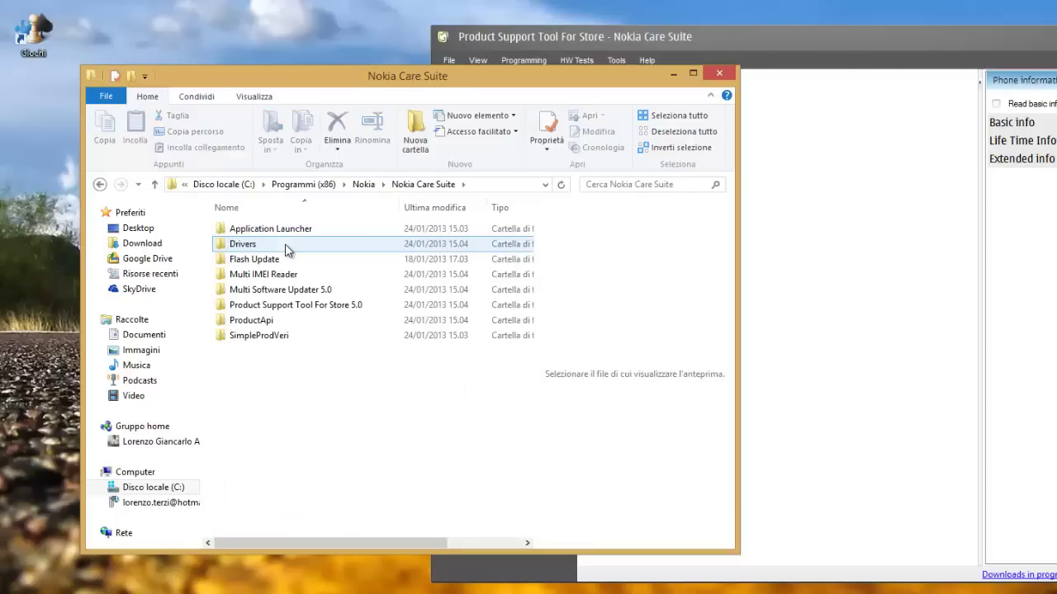
pyautogui.doubleClick(287, 245)
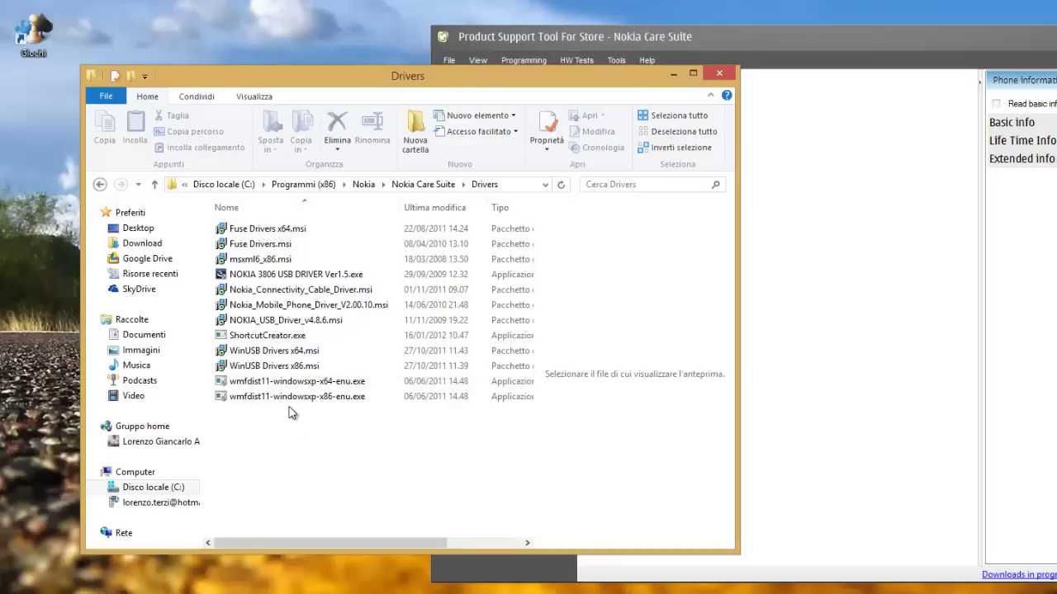
# Point out the WinUSB Drivers x64.msi and WinUSB Drivers x86.msi installers, and close the Drivers folder window
pyautogui.click(312, 357)
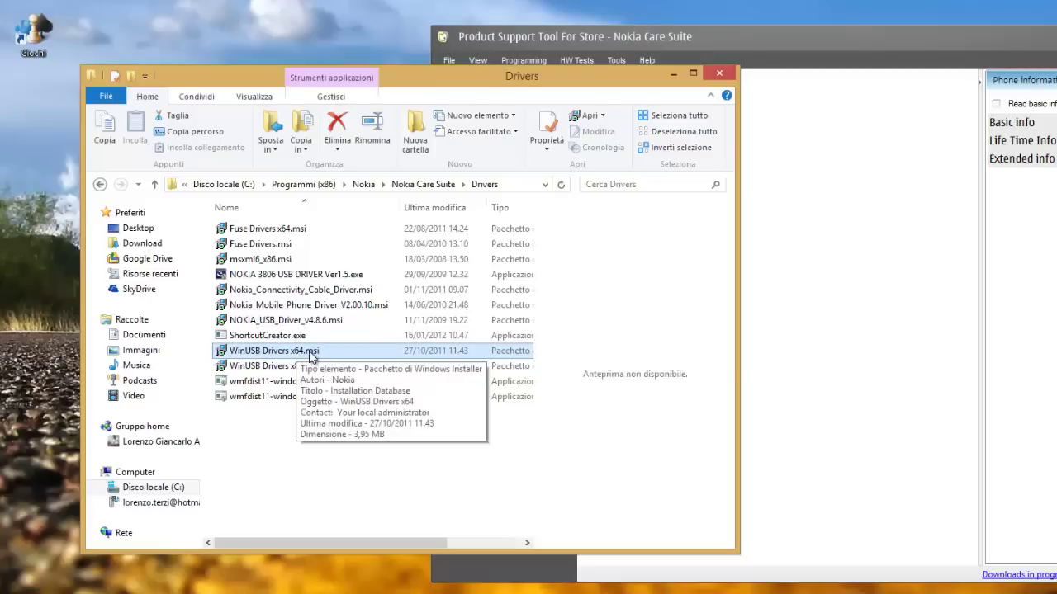
pyautogui.keyDown('shift'); pyautogui.click(281, 367); pyautogui.keyUp('shift')
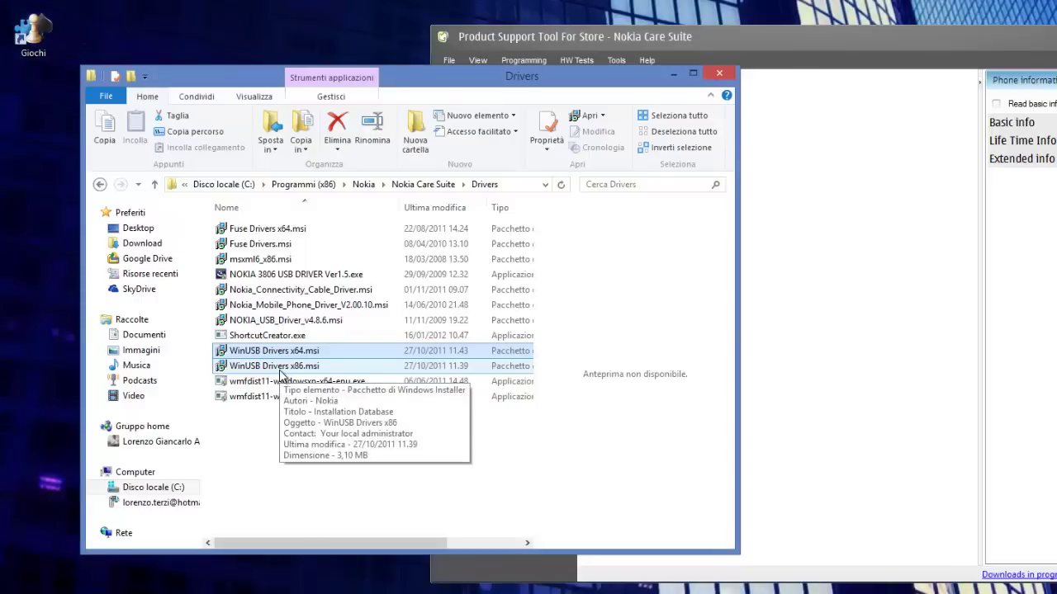
pyautogui.click(281, 371)
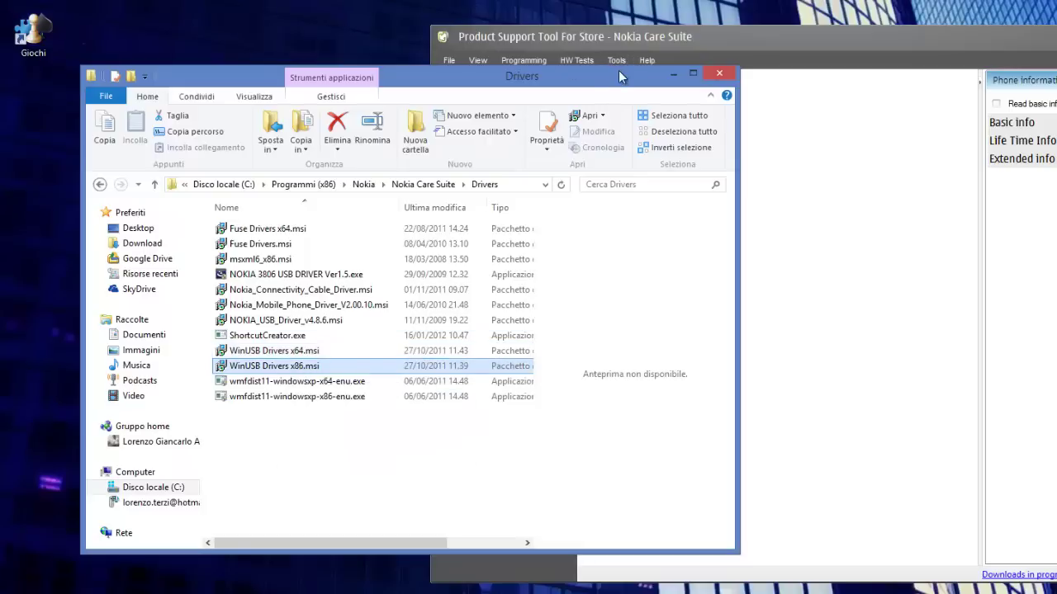
pyautogui.click(730, 74)
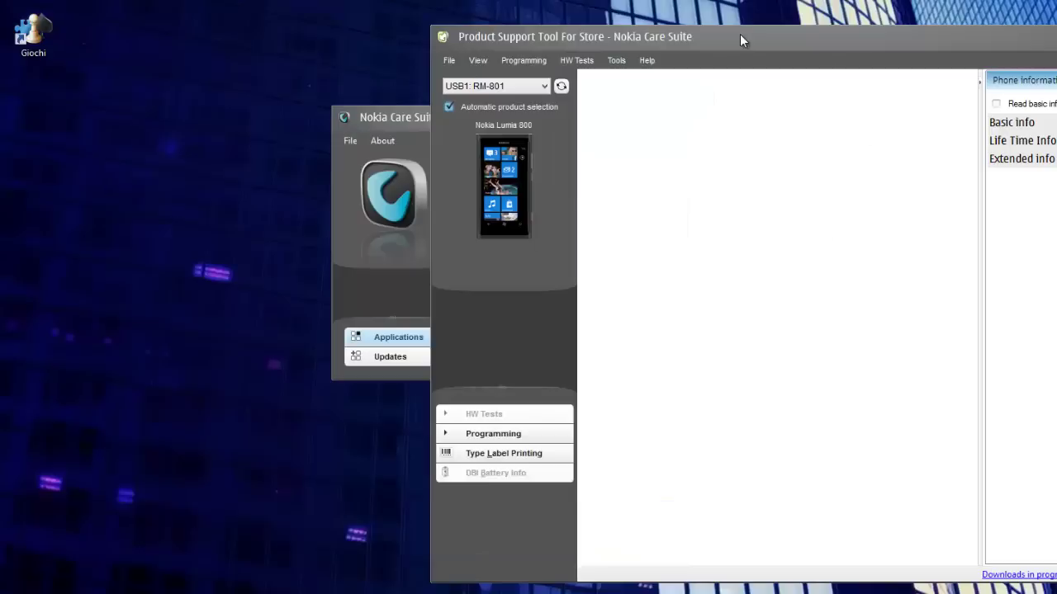
# Expand the connected phone's Basic info to read its product code and software version, and minimize Product Support Tool
pyautogui.moveTo(731, 40); pyautogui.dragTo(541, 50)
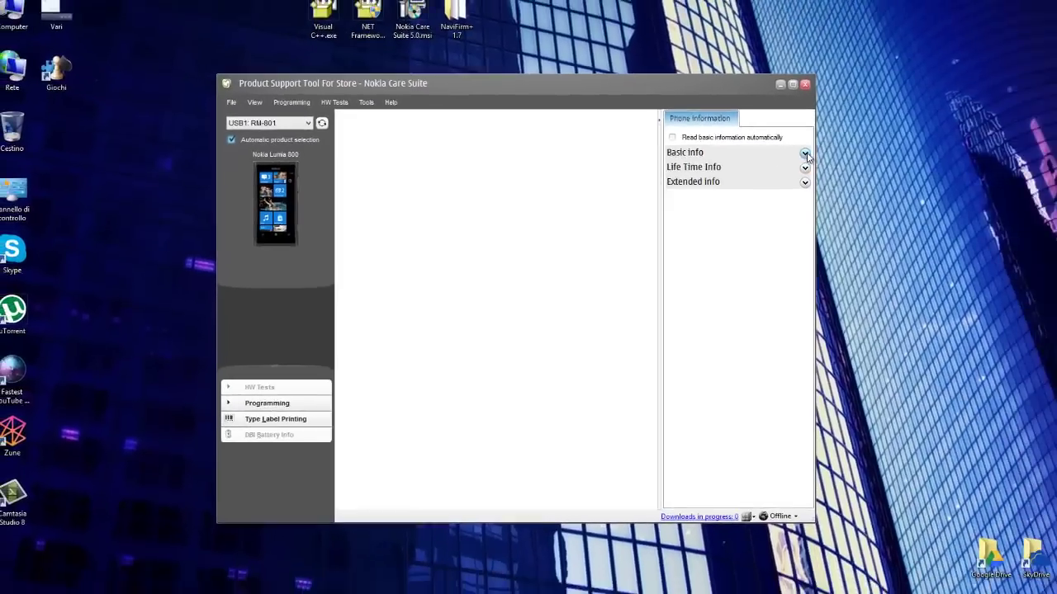
pyautogui.click(962, 134)
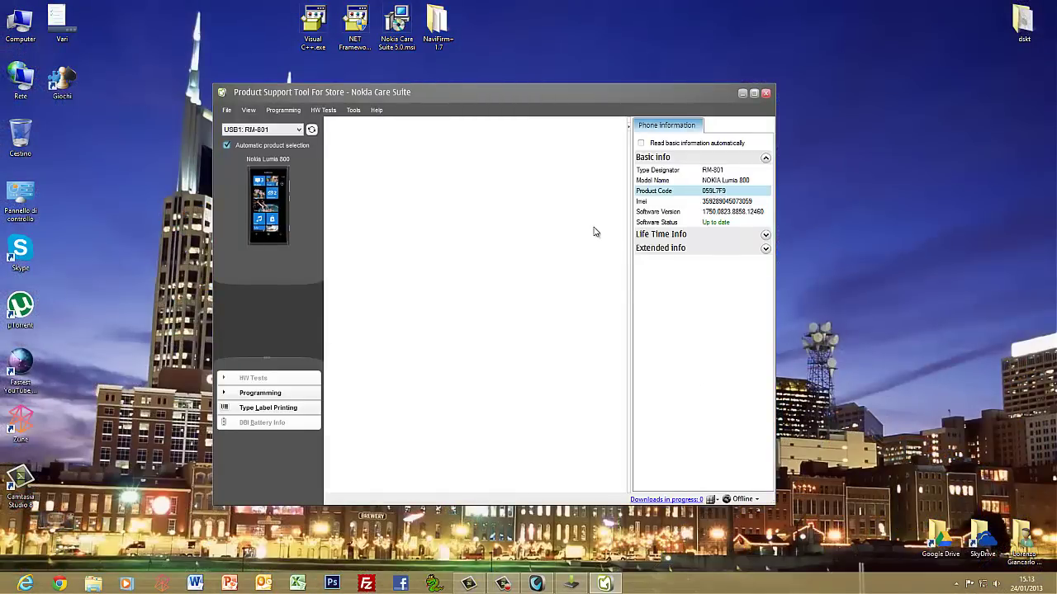
pyautogui.click(741, 94)
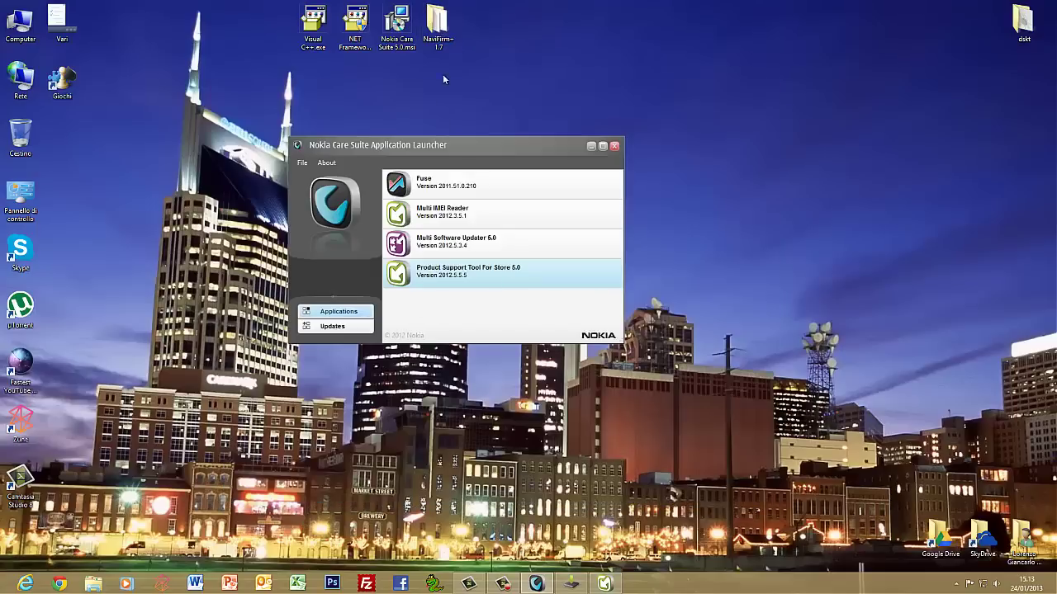
# Switch to NaviFirm Plus and select Nokia Lumia 800 (RM-801) in the product list
pyautogui.click(581, 577)
pyautogui.click(841, 108)
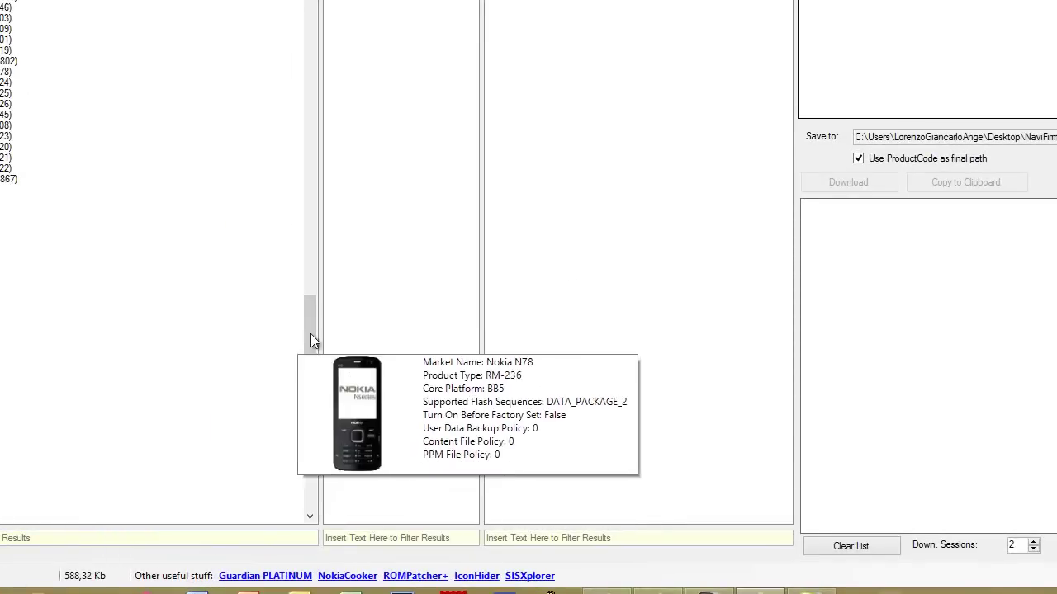
pyautogui.moveTo(311, 334)
pyautogui.mouseDown()
pyautogui.moveTo(317, 408)
pyautogui.moveTo(321, 350)
pyautogui.moveTo(308, 322)
pyautogui.mouseUp()
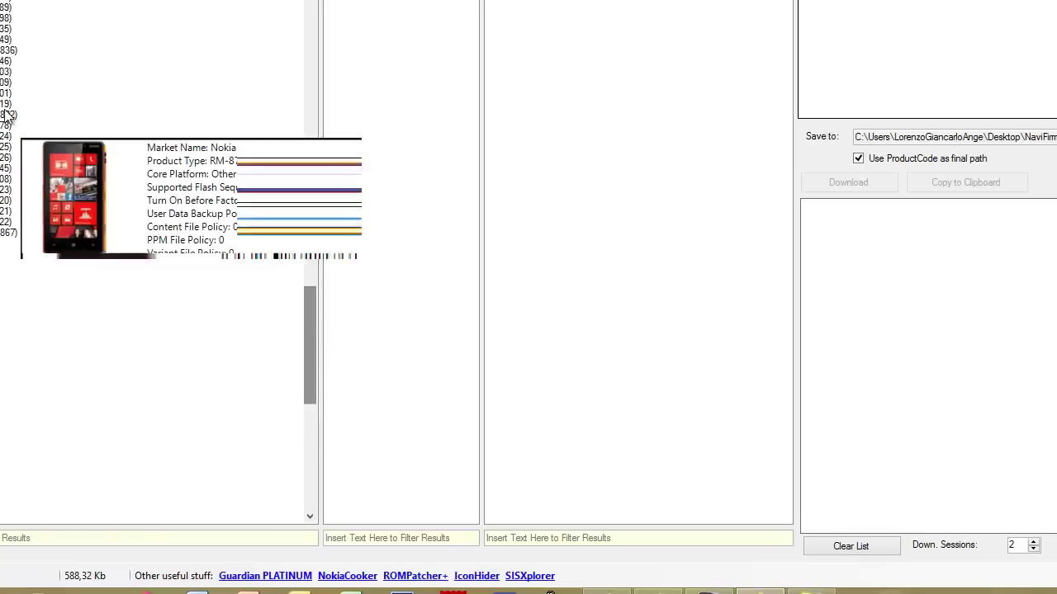
pyautogui.click(24, 93)
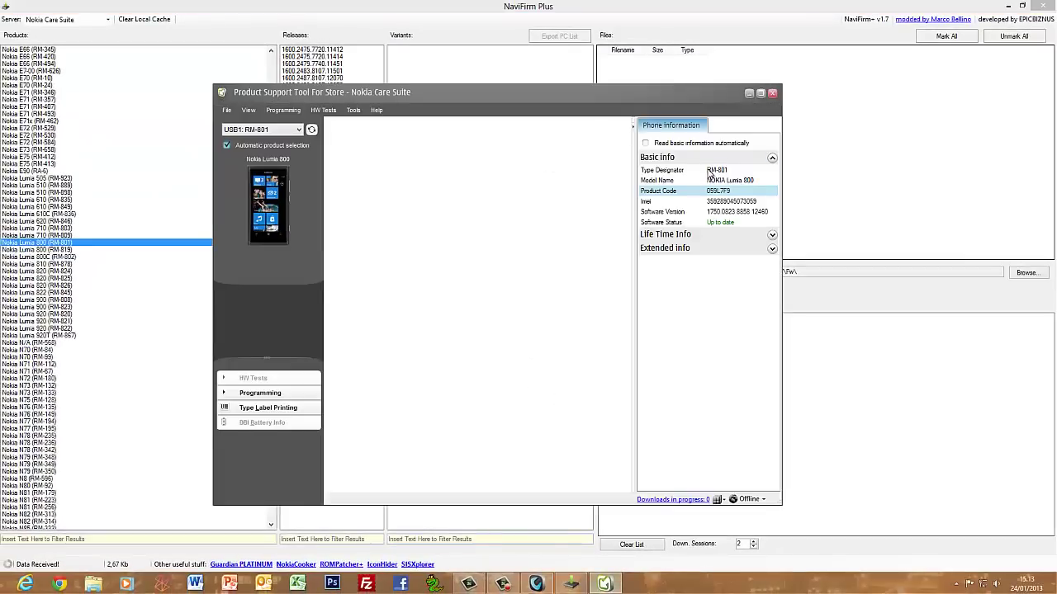
# Check the phone's type designator in Product Support Tool, and choose release 1750.823.8858.12460 for the Lumia 800 in NaviFirm Plus
pyautogui.click(710, 171)
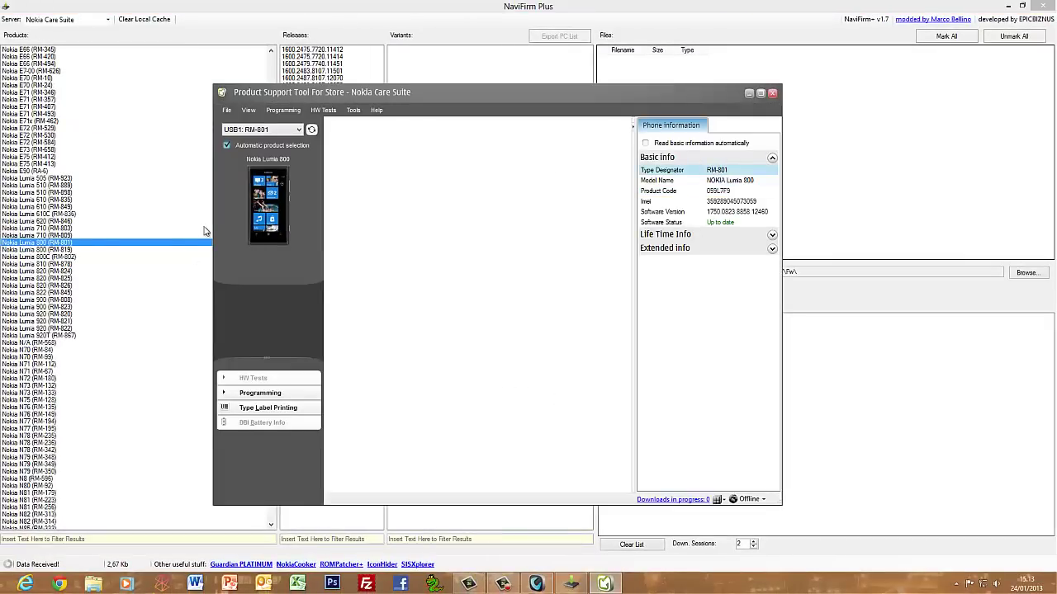
pyautogui.click(460, 20)
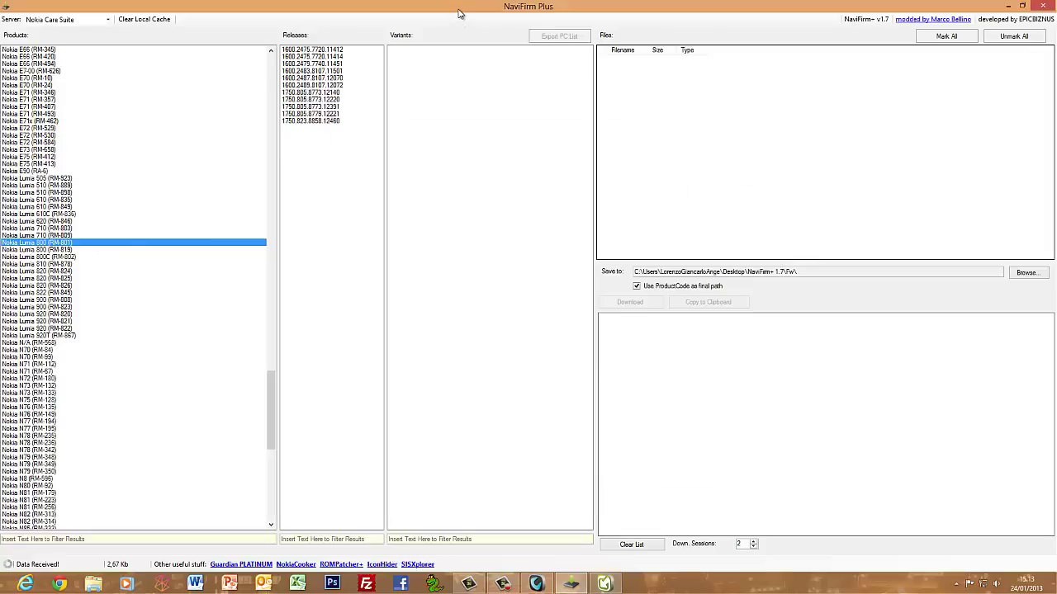
pyautogui.click(331, 122)
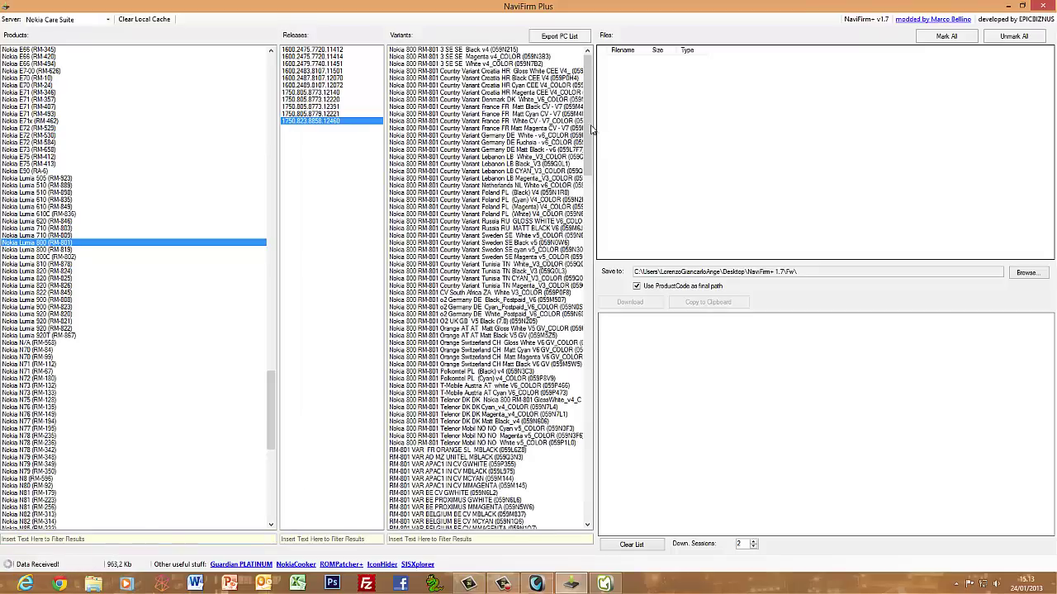
# Look through the RM-801 variants and show the firmware files of the Vodafone IT cyan COLOR V7 (059L9N3) variant
pyautogui.moveTo(591, 130)
pyautogui.mouseDown()
pyautogui.moveTo(613, 342)
pyautogui.moveTo(601, 424)
pyautogui.mouseUp()
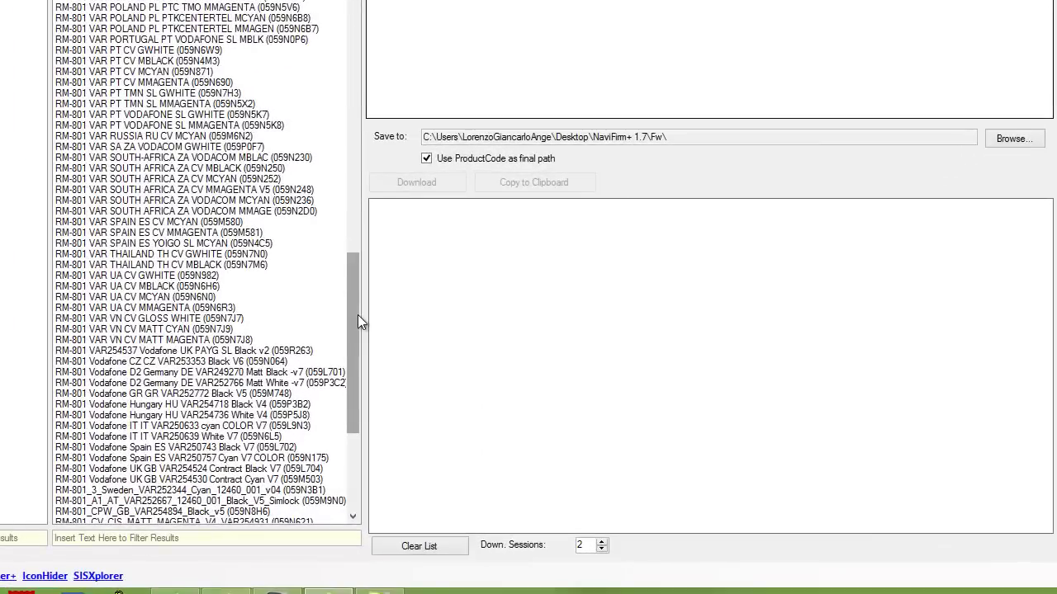
pyautogui.moveTo(357, 315); pyautogui.dragTo(357, 329)
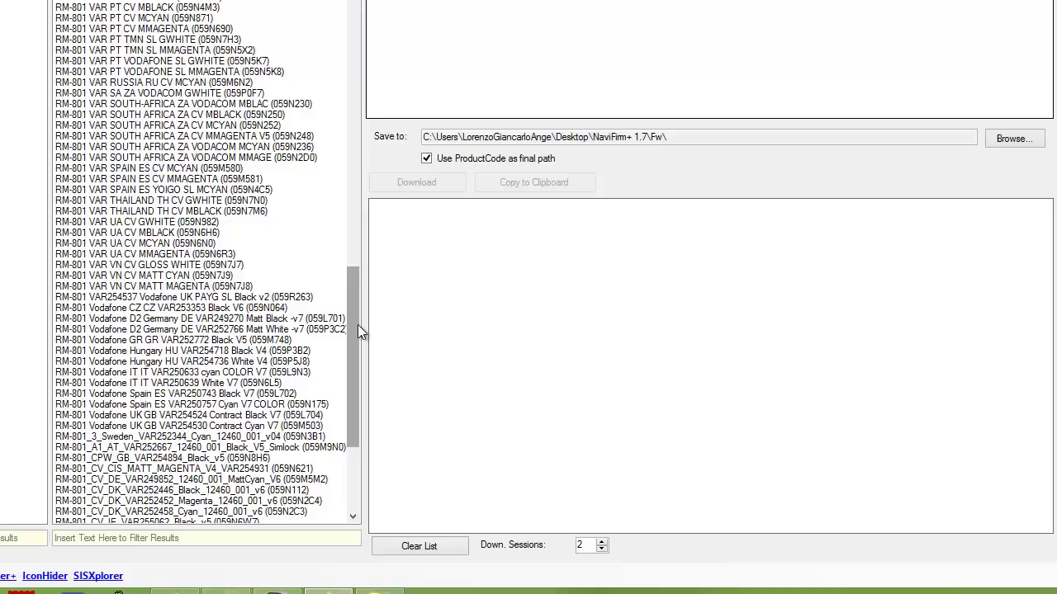
pyautogui.moveTo(357, 328); pyautogui.dragTo(346, 436)
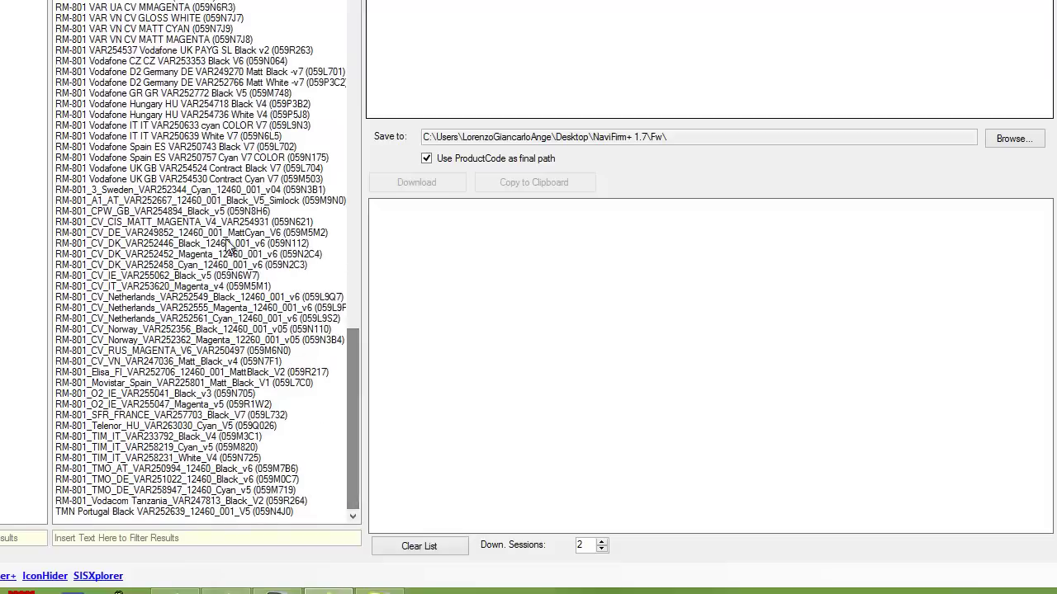
pyautogui.click(353, 359)
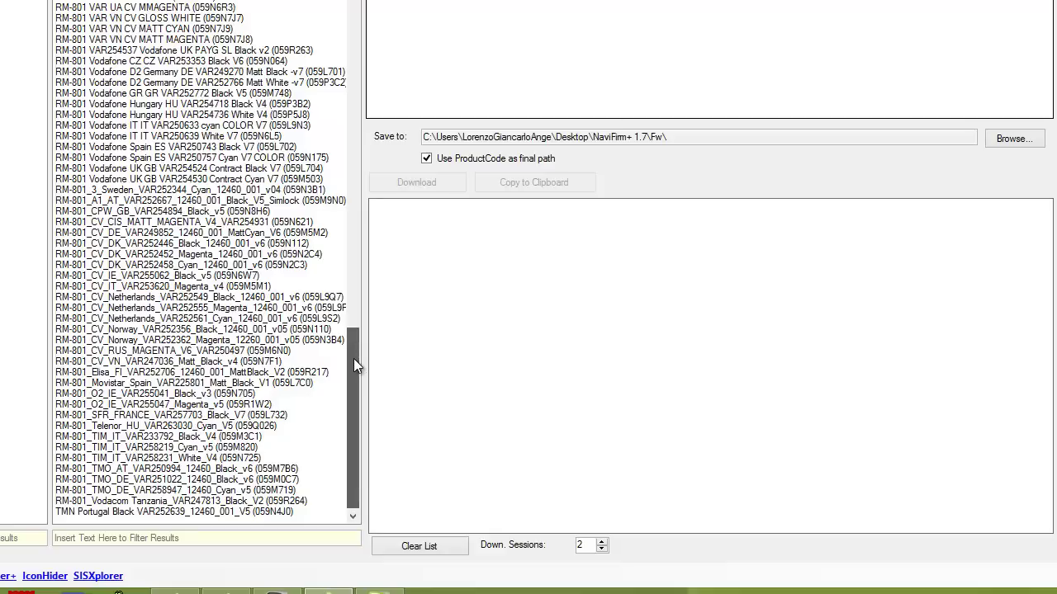
pyautogui.click(137, 126)
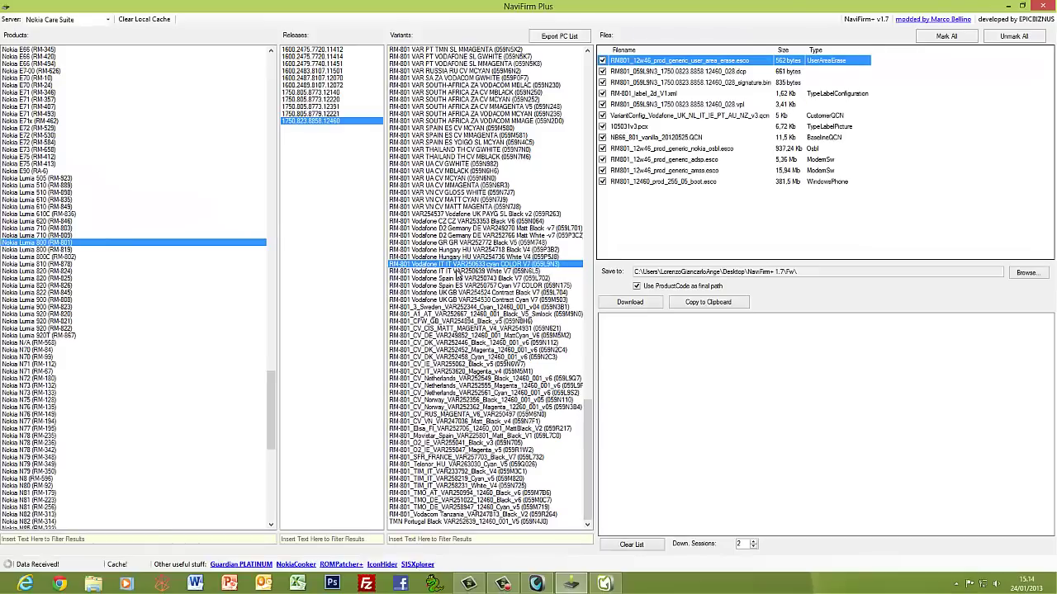
# Show the firmware files of the Vodafone IT White V7, TIM IT Cyan v5 and TIM IT White V4 (059N725) variants in turn
pyautogui.click(458, 271)
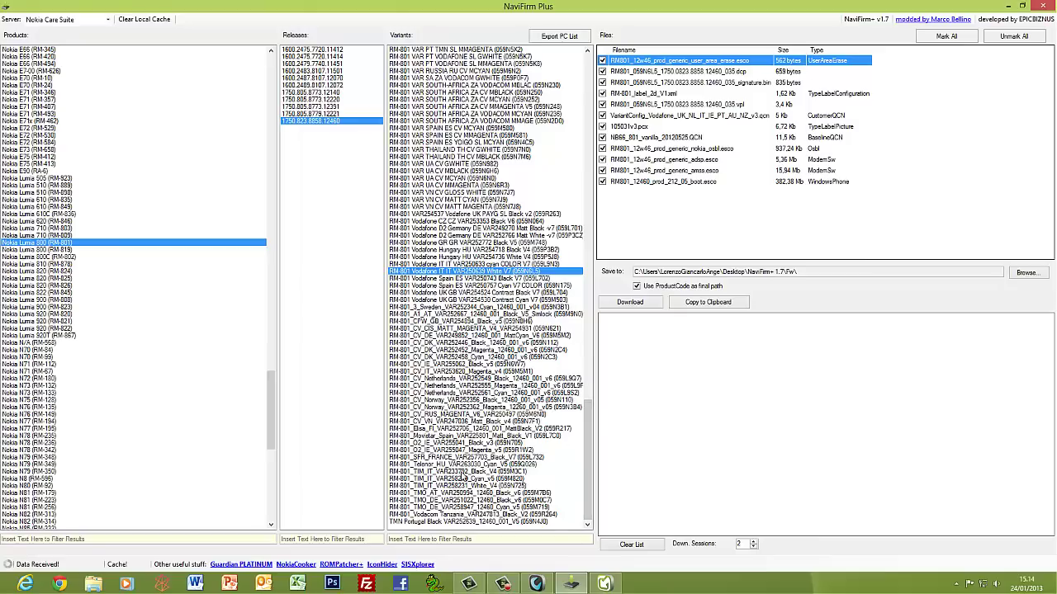
pyautogui.click(464, 478)
pyautogui.click(465, 485)
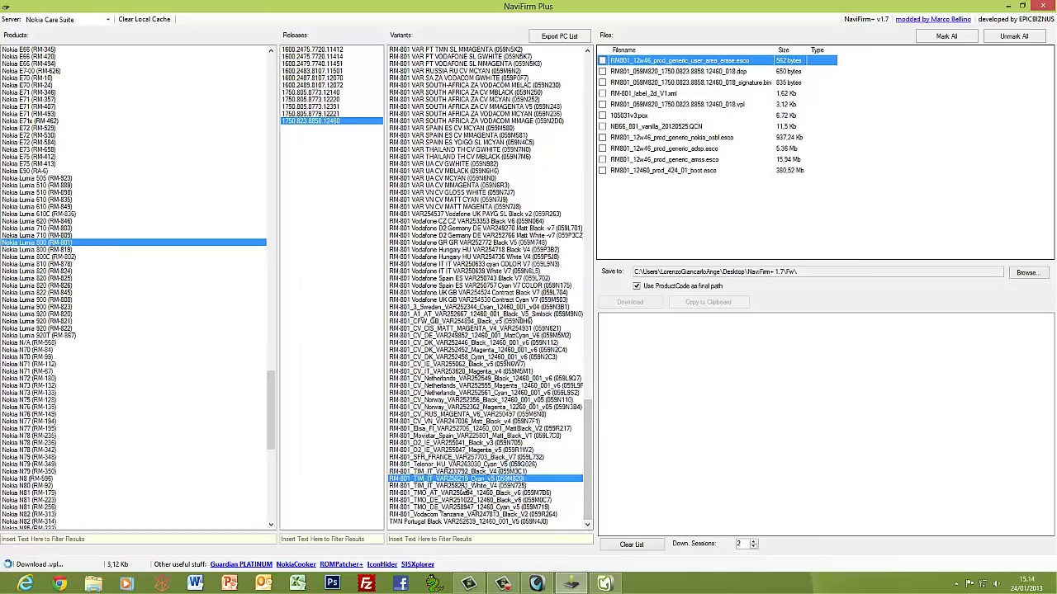
pyautogui.click(487, 485)
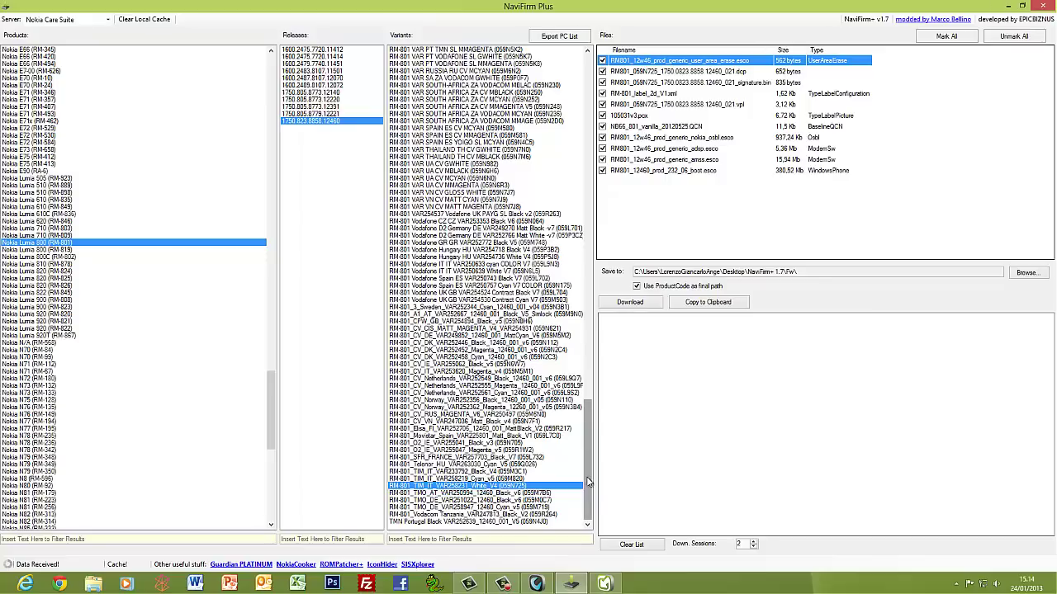
# Show the firmware files of the Italian H3G GWHITE (059N7T1), MATT CYAN (059L8K4), MBLACK (059L7F9) and CV GWHITE (059N6X0) variants in turn
pyautogui.moveTo(589, 479); pyautogui.dragTo(591, 350)
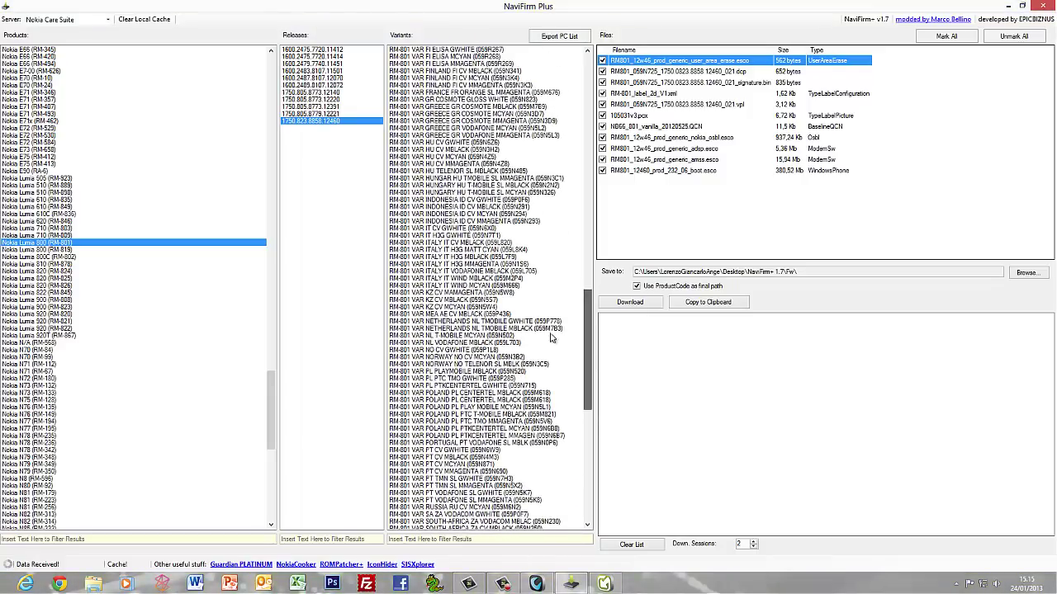
pyautogui.click(459, 236)
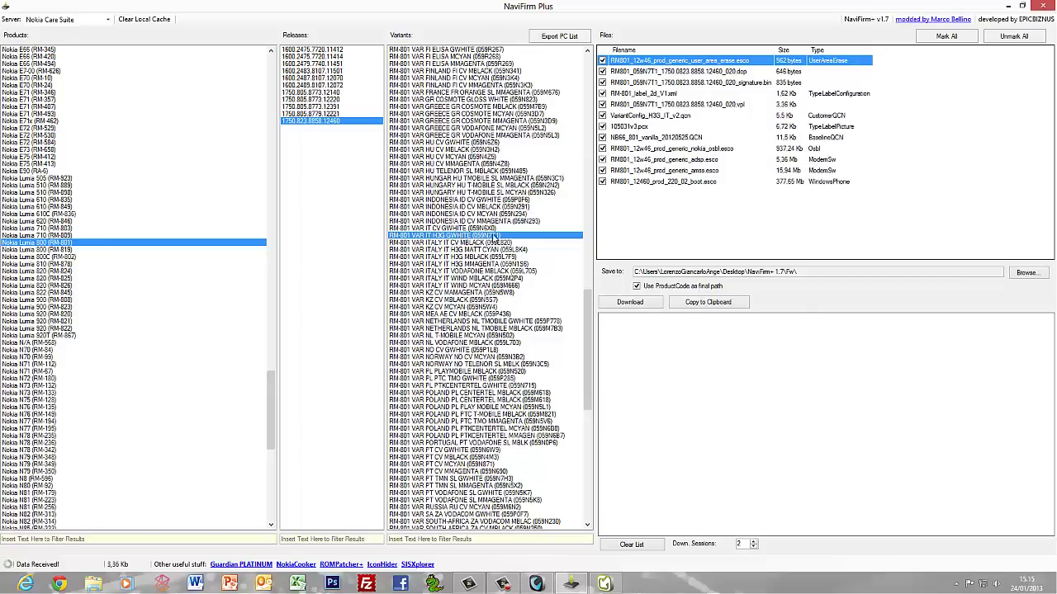
pyautogui.click(480, 250)
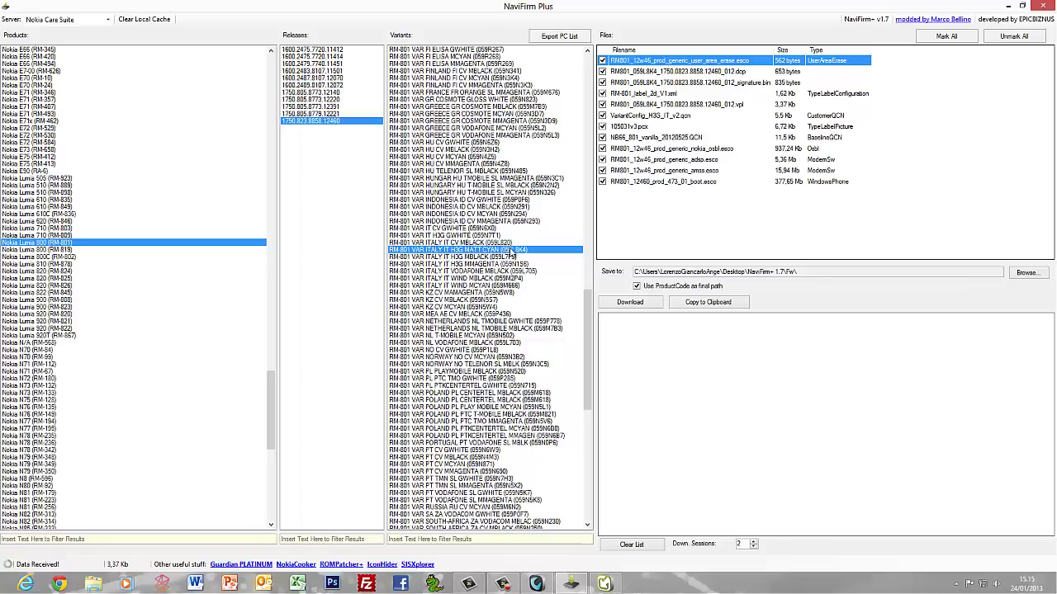
pyautogui.click(502, 255)
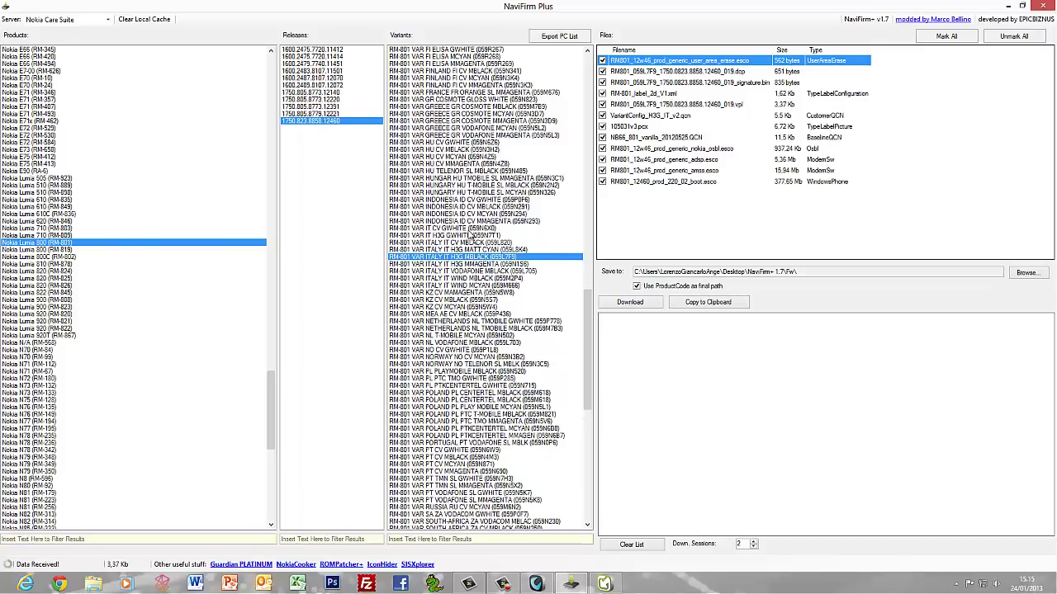
pyautogui.click(442, 230)
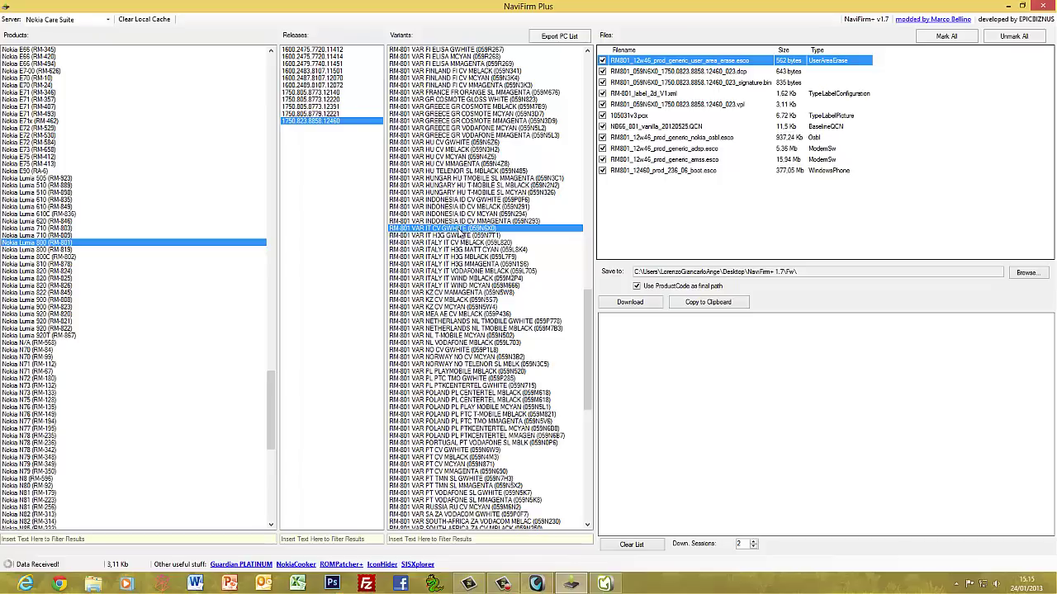
# Select the RM-801 VAR ITALY IT H3G MBLACK (059L7F9) variant and download all of its firmware files
pyautogui.click(654, 304)
pyautogui.click(446, 236)
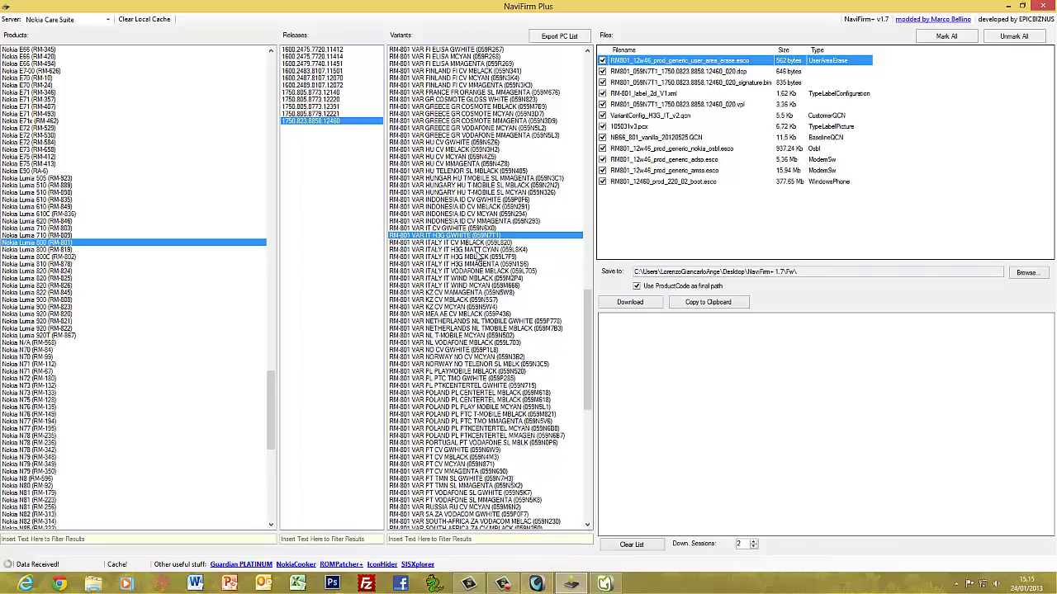
pyautogui.click(485, 243)
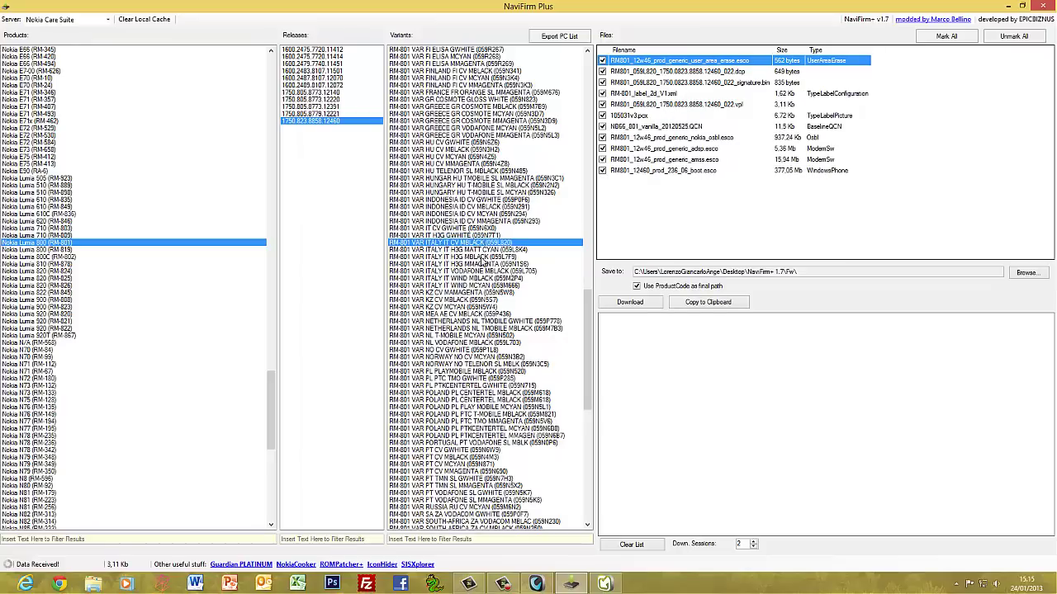
pyautogui.click(450, 258)
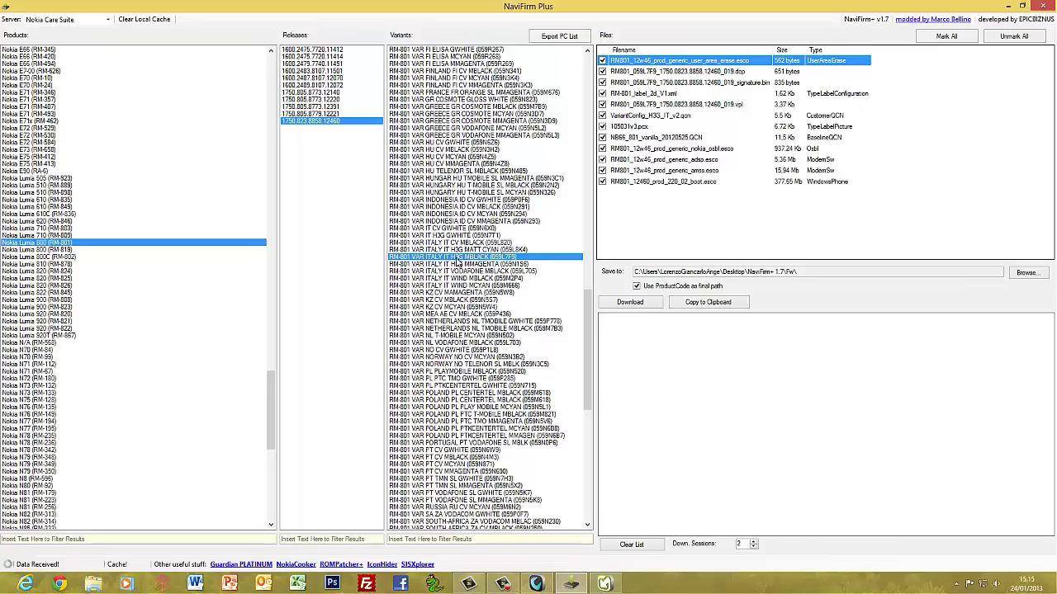
pyautogui.click(640, 304)
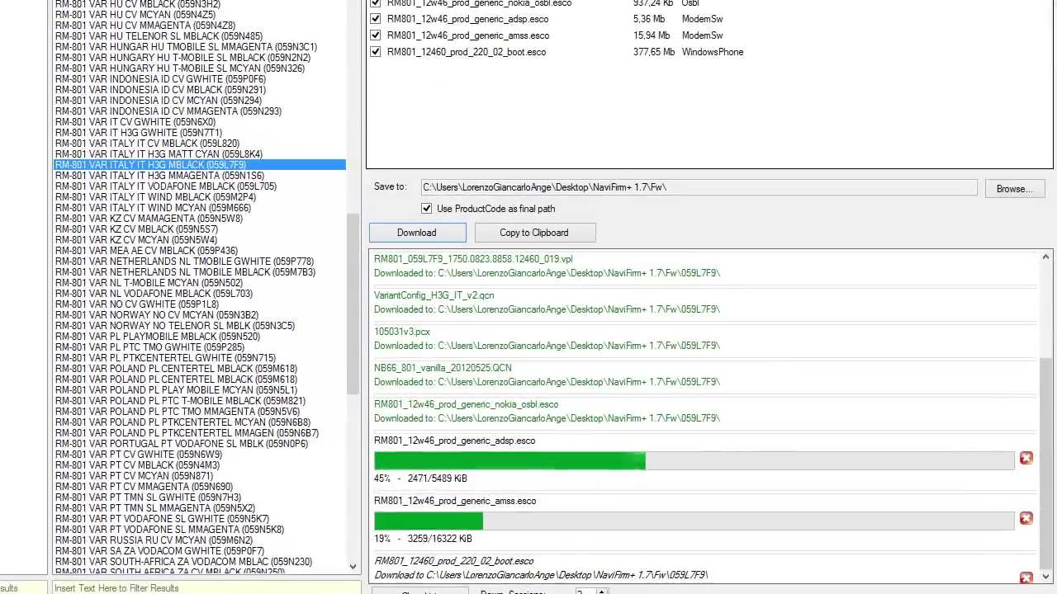
# Glance at Product Support Tool, and examine the .dcp, signature.bin and .vpl entries in the 059L7F9 variant's file list in NaviFirm Plus
pyautogui.click(597, 587)
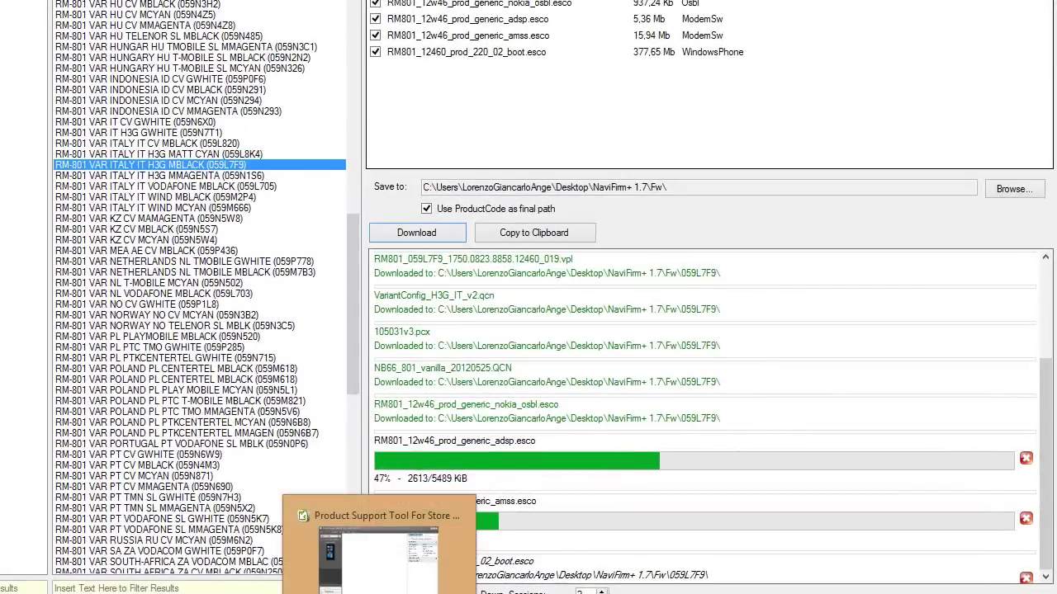
pyautogui.click(552, 68)
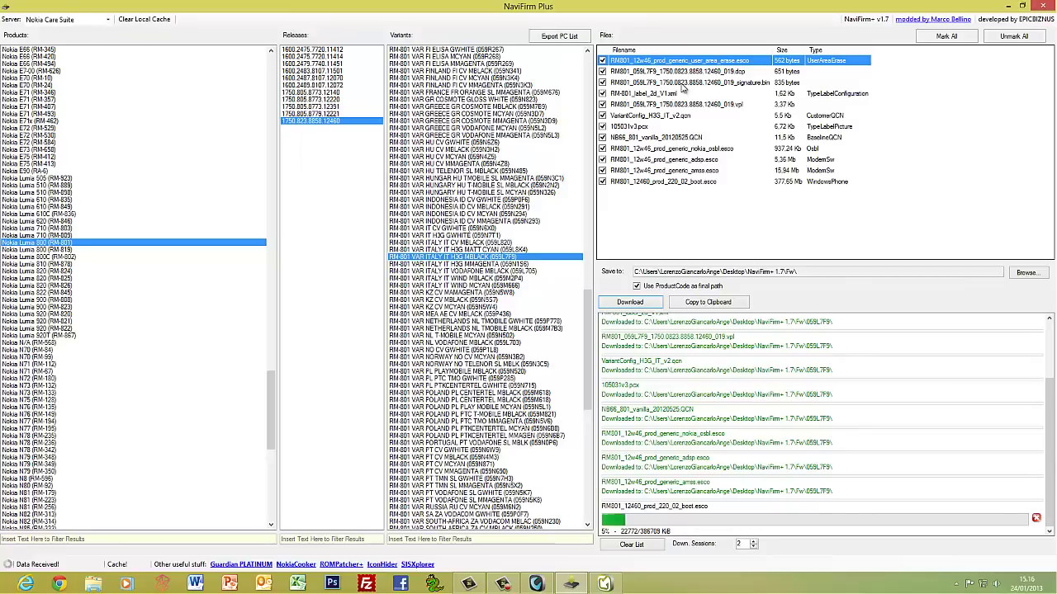
pyautogui.click(751, 73)
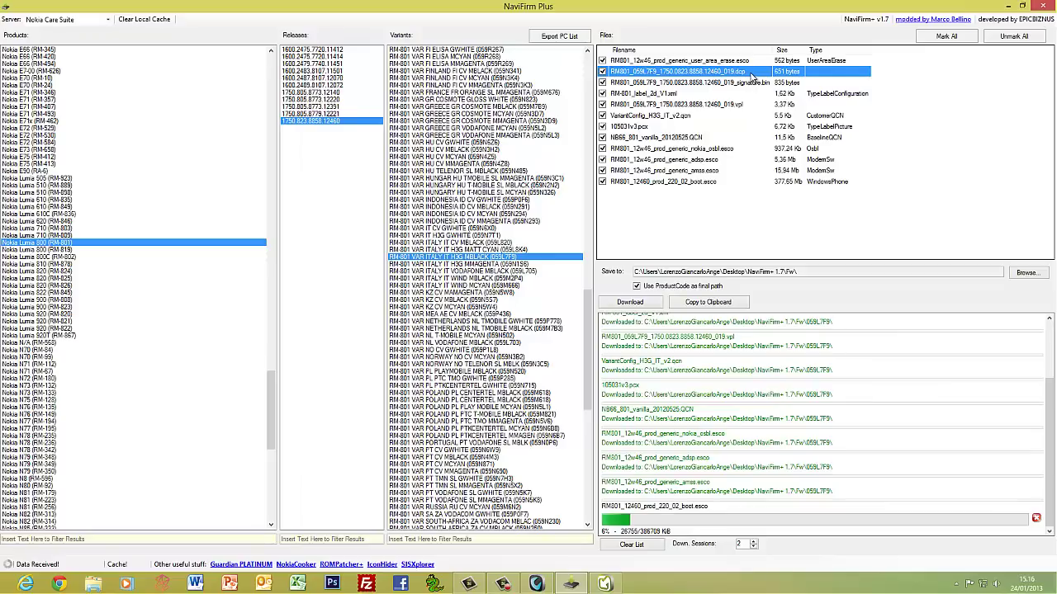
pyautogui.click(756, 83)
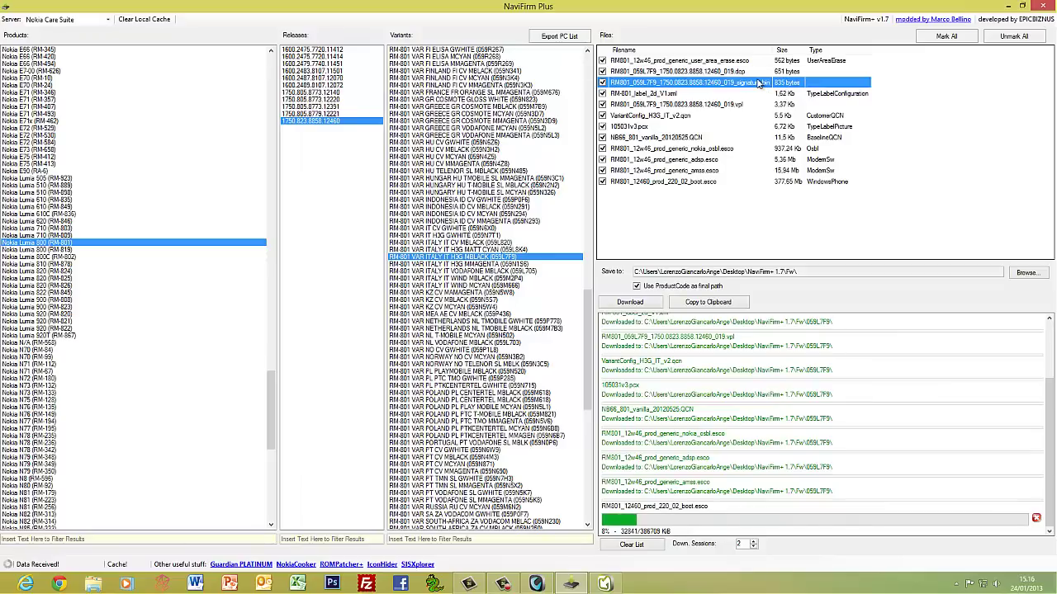
pyautogui.click(732, 108)
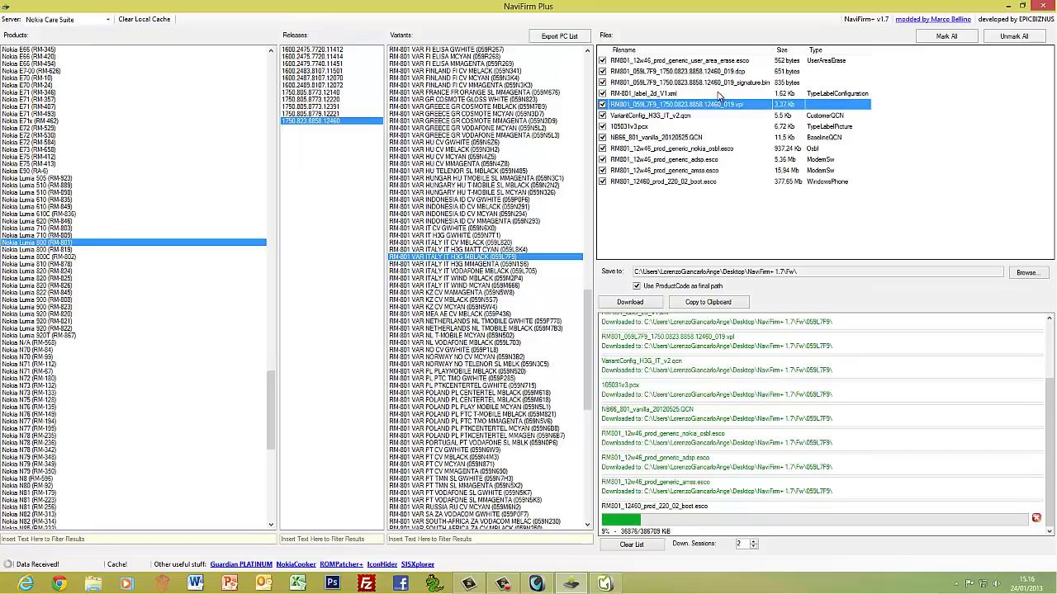
pyautogui.click(683, 82)
pyautogui.click(689, 71)
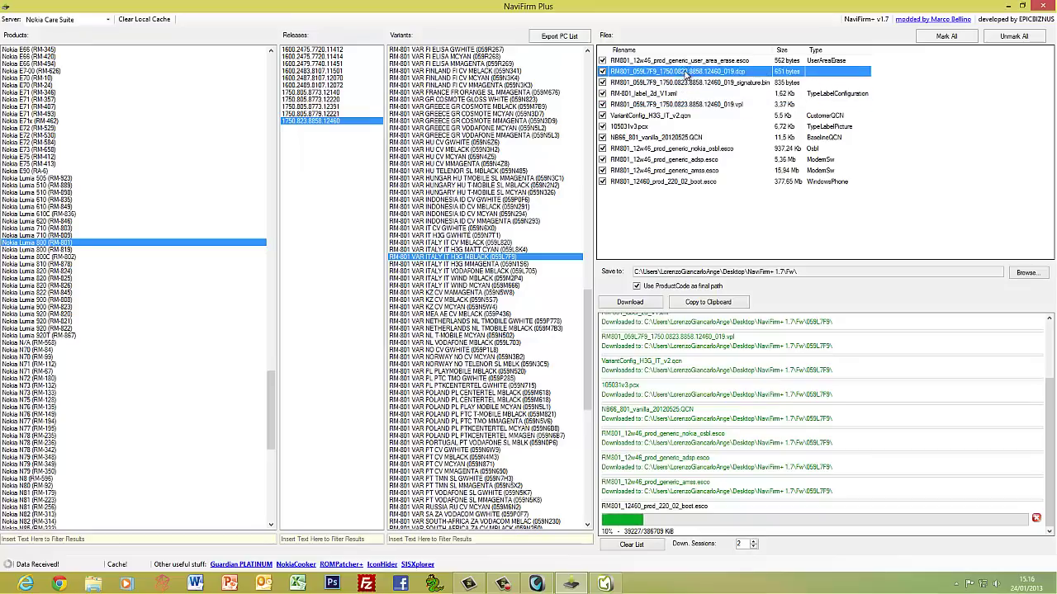
pyautogui.click(690, 106)
pyautogui.click(684, 83)
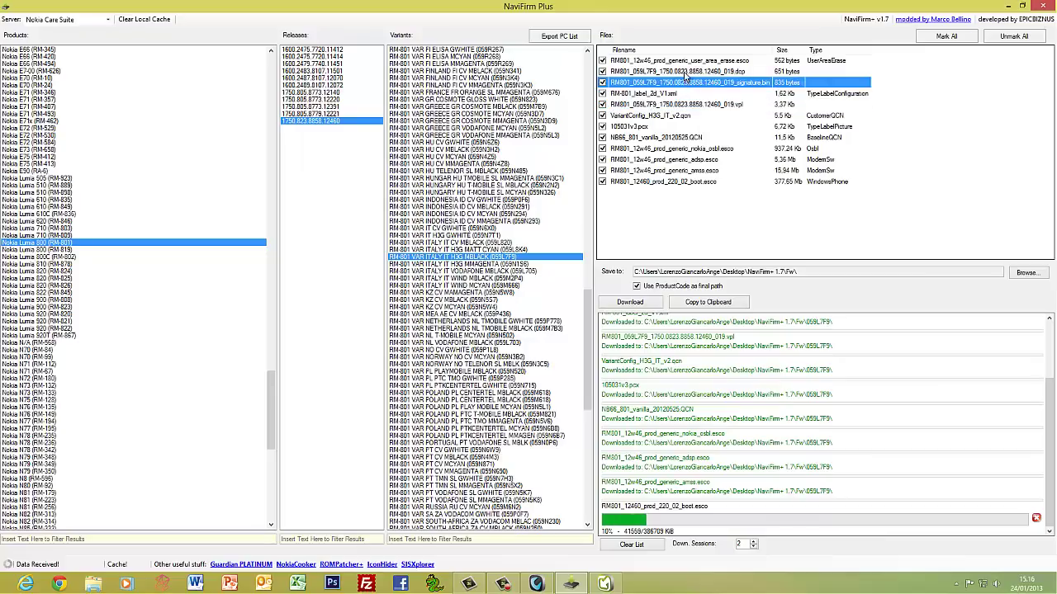
pyautogui.click(680, 73)
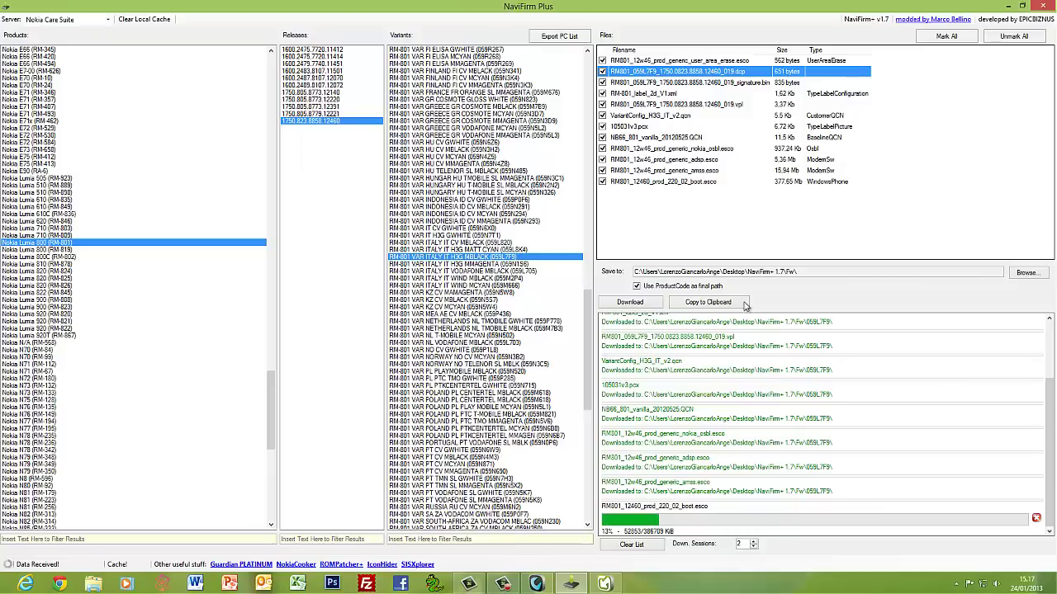
# Check the phone's product code in Product Support Tool, and show the IT CV GWHITE (059N6X0) variant's files in NaviFirm Plus
pyautogui.click(605, 583)
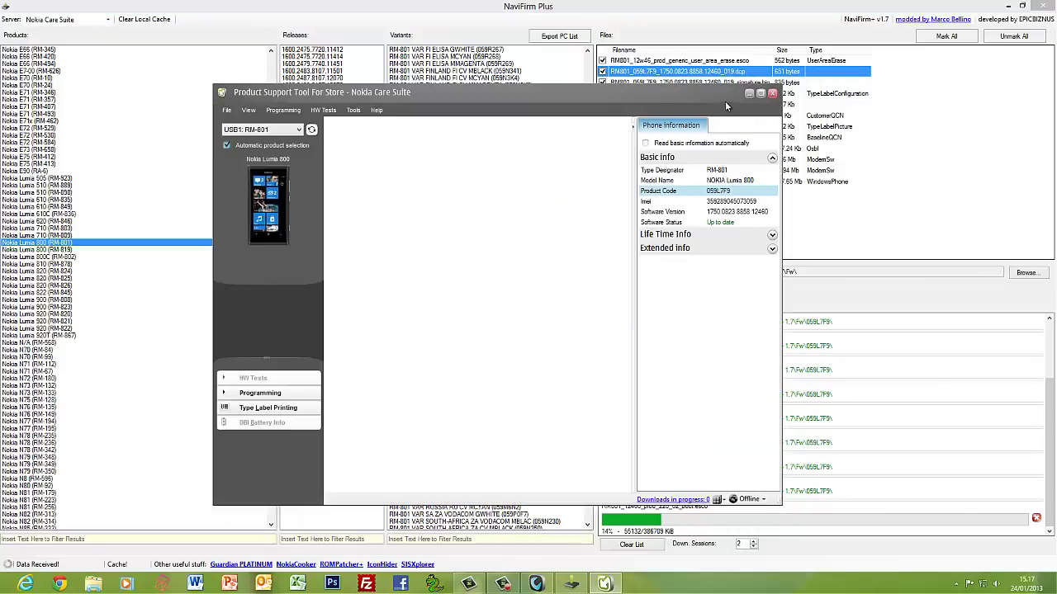
pyautogui.moveTo(727, 106); pyautogui.dragTo(697, 104)
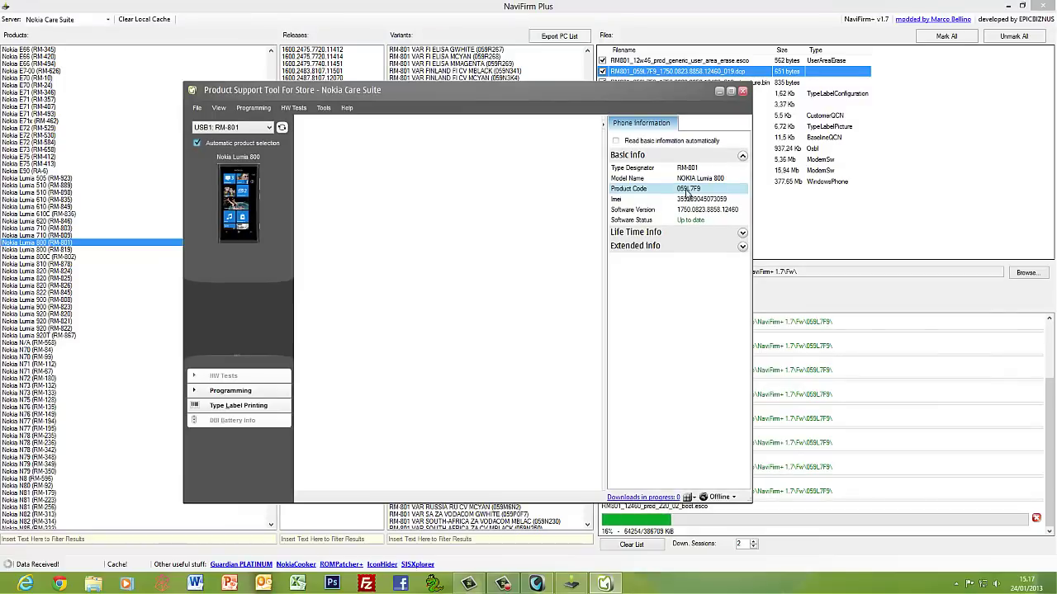
pyautogui.click(609, 9)
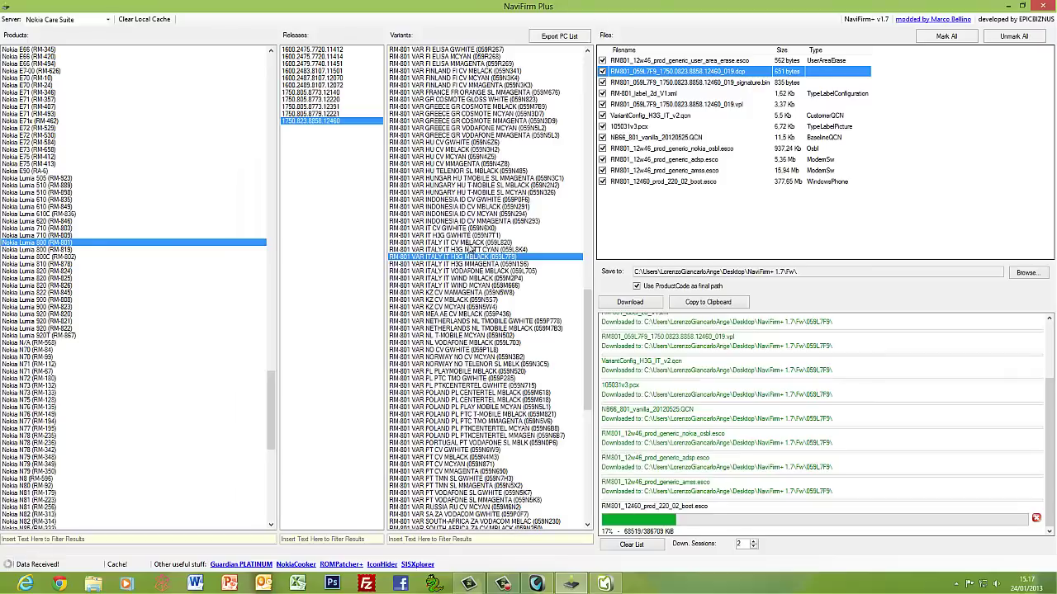
pyautogui.click(473, 229)
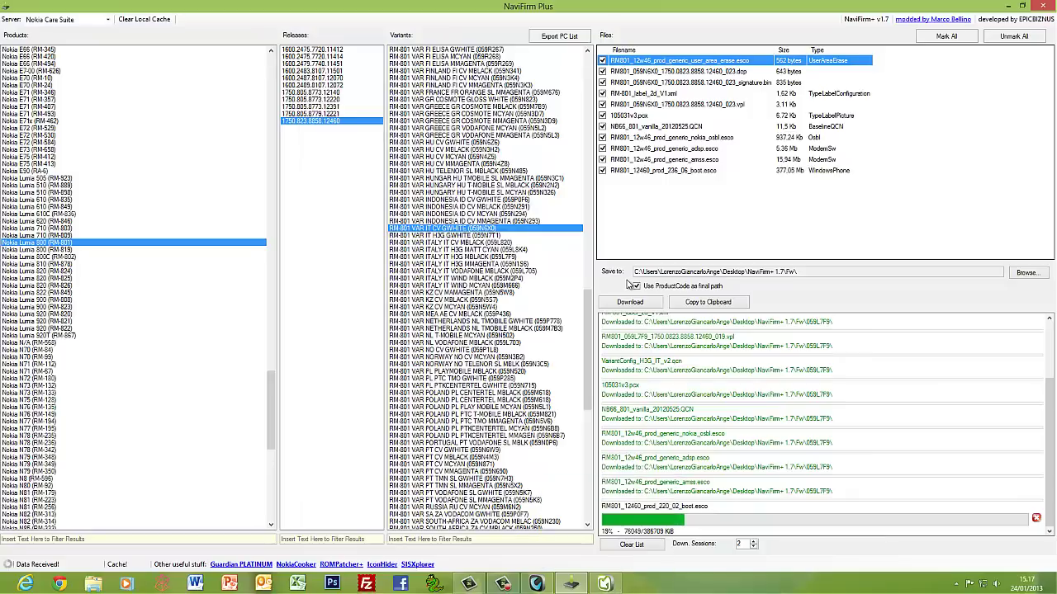
pyautogui.scroll(-4, 749, 500)
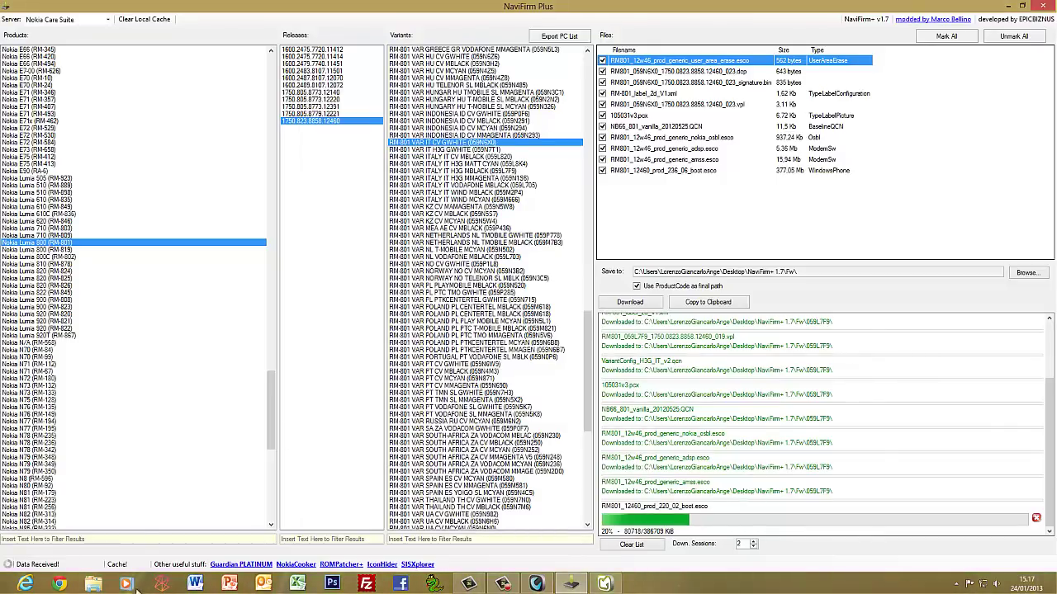
# Switch to File Explorer and open Disco locale (C:) to look through its folders
pyautogui.moveTo(142, 522)
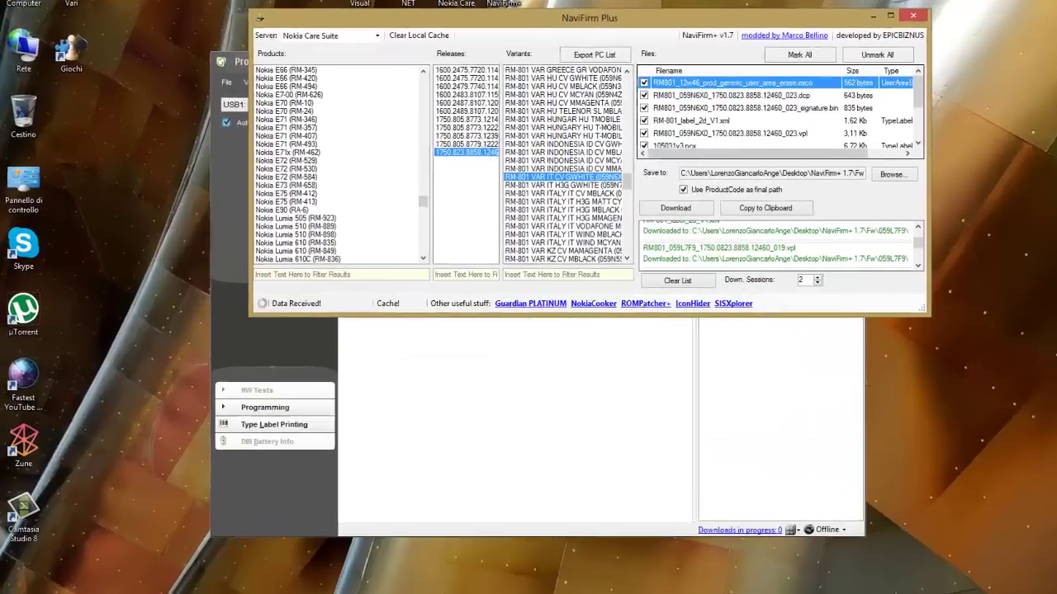
pyautogui.press('super+e')
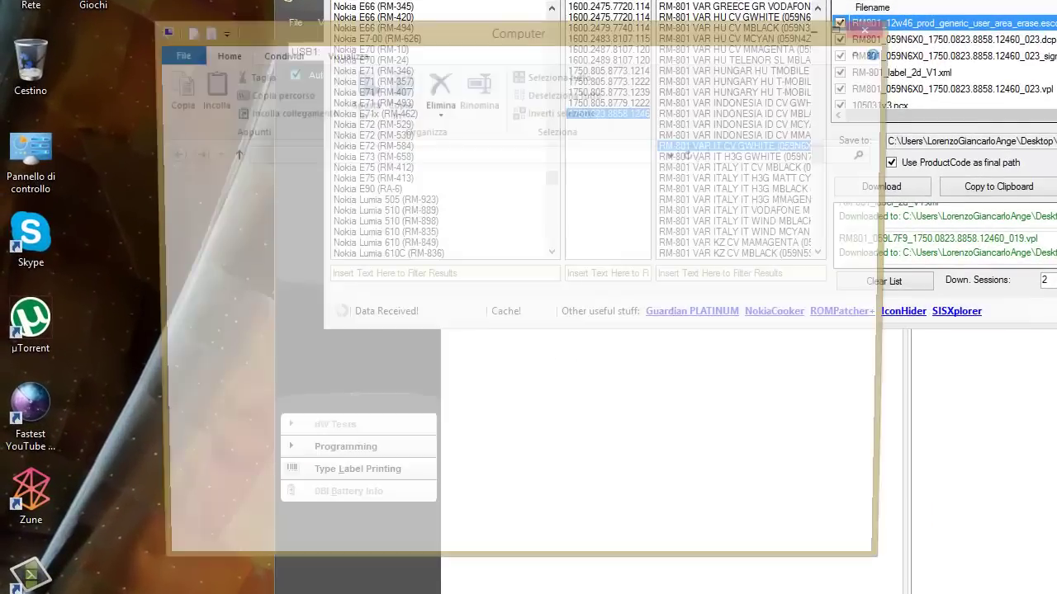
pyautogui.click(351, 235)
pyautogui.doubleClick(351, 234)
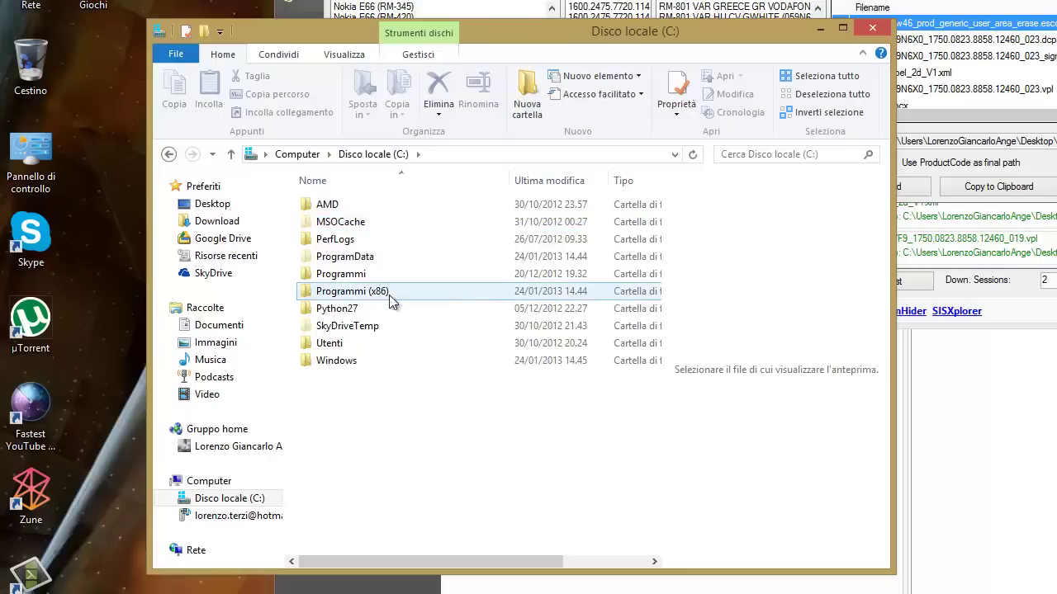
pyautogui.click(373, 299)
pyautogui.moveTo(373, 299)
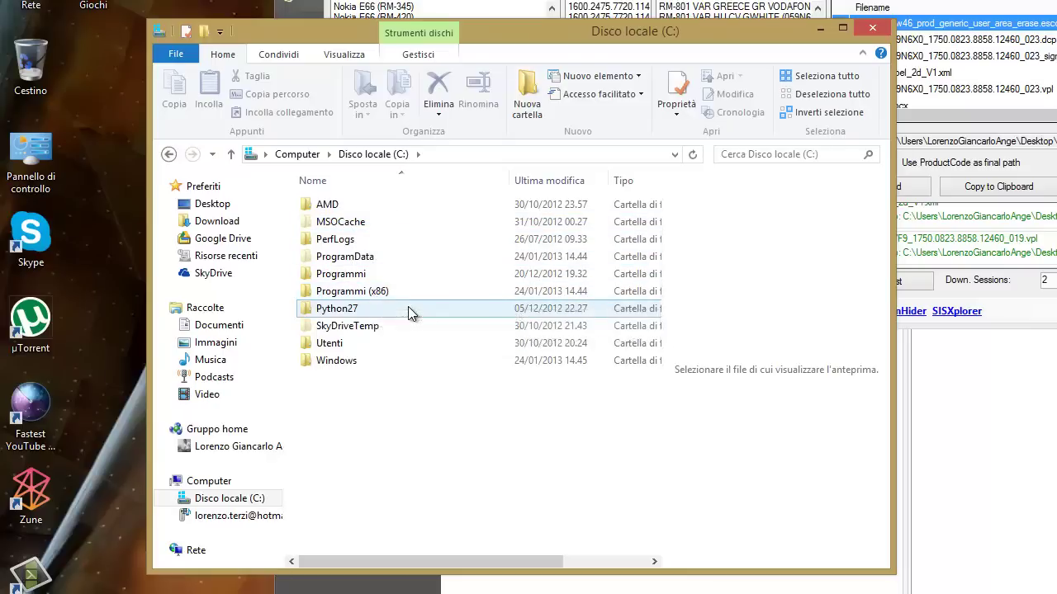
pyautogui.click(388, 274)
pyautogui.click(384, 239)
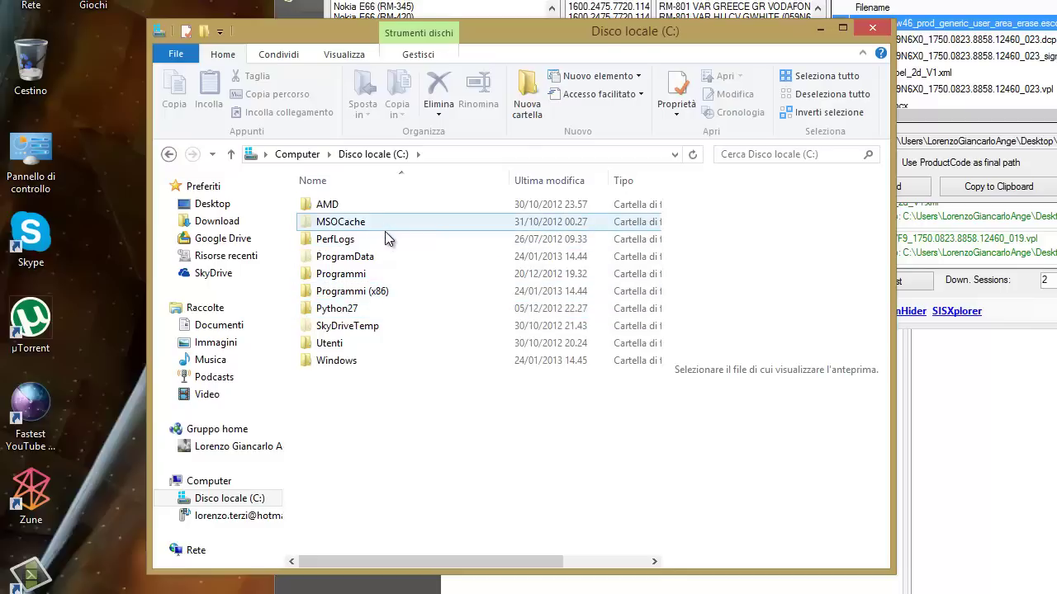
pyautogui.moveTo(382, 242)
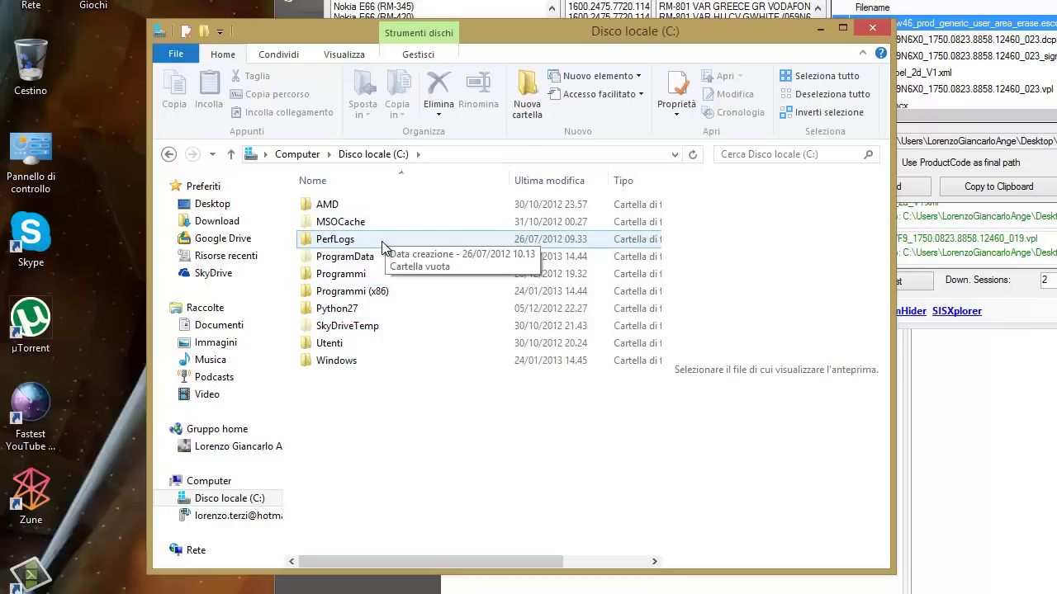
# Open the AppData\Local folder of the user's profile under Utenti
pyautogui.doubleClick(338, 345)
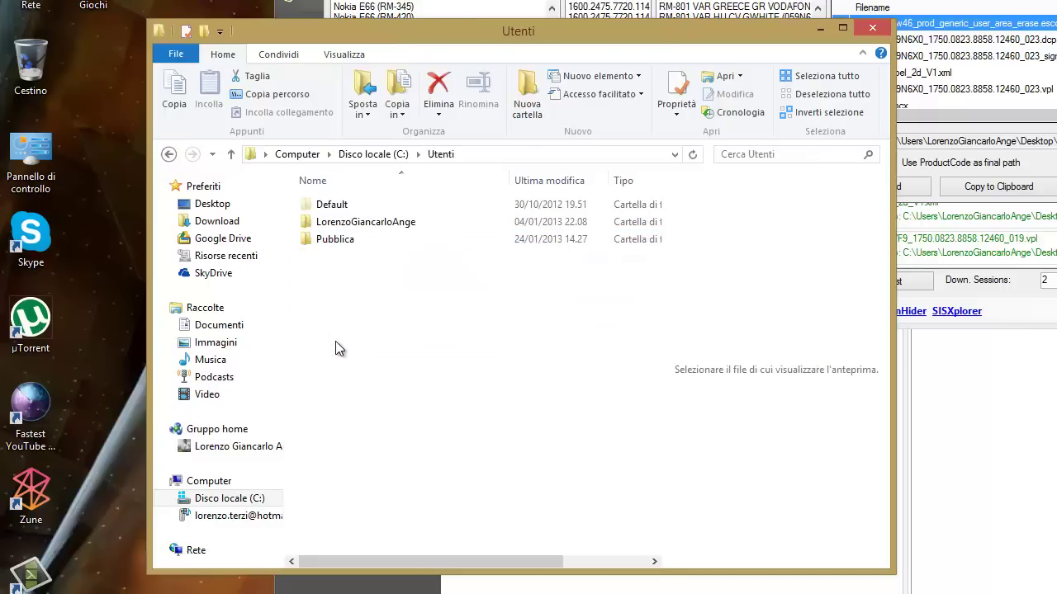
pyautogui.doubleClick(355, 221)
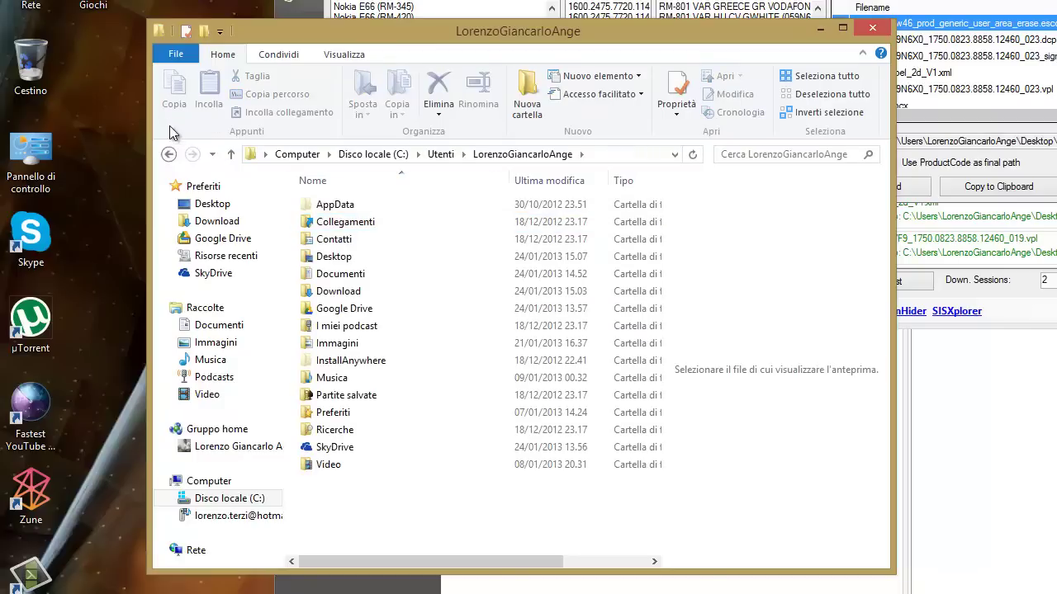
pyautogui.click(358, 202)
pyautogui.doubleClick(358, 204)
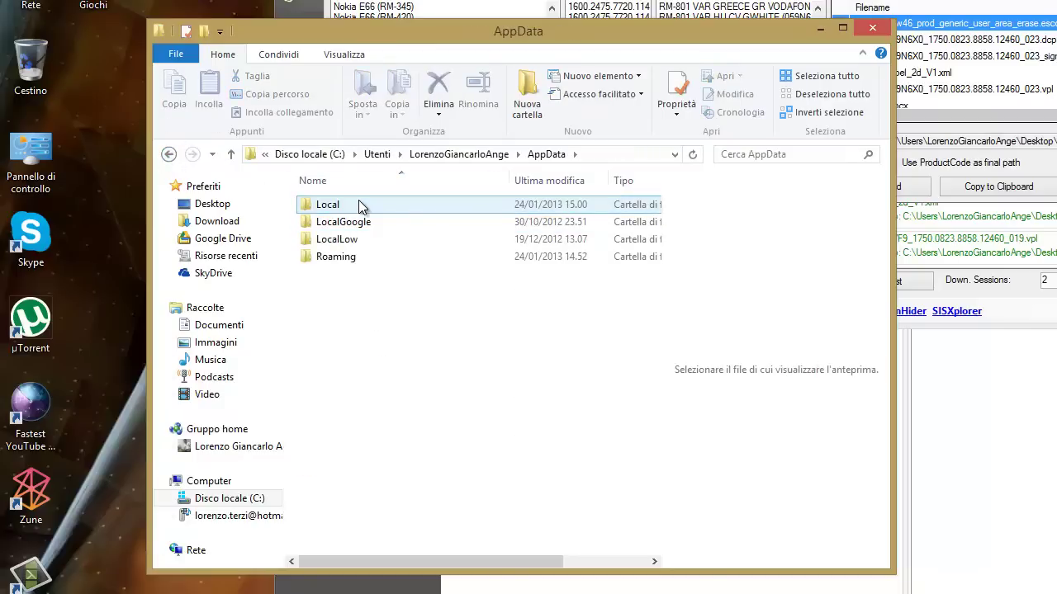
pyautogui.doubleClick(358, 204)
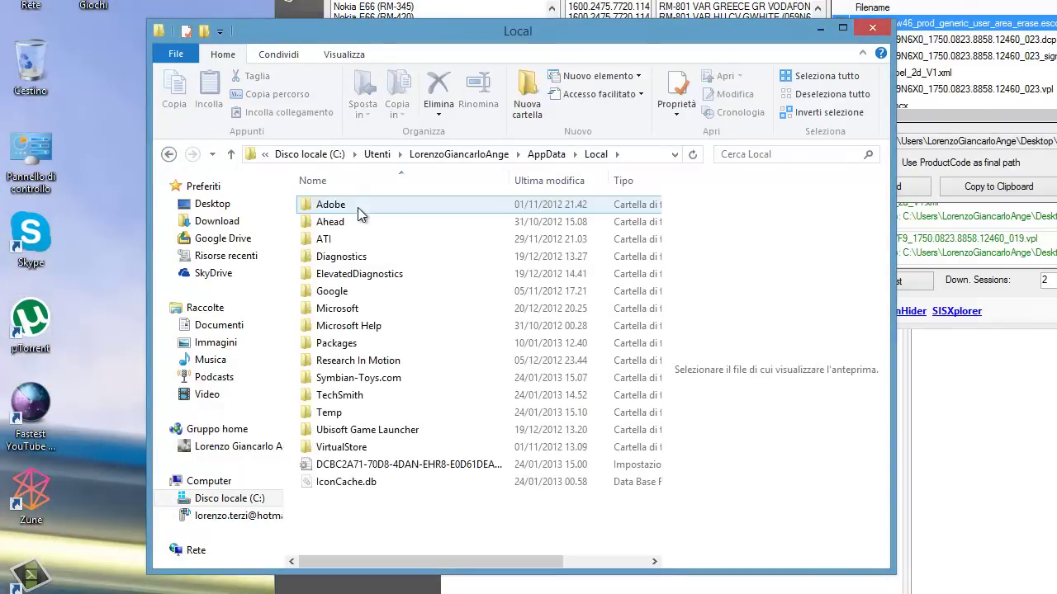
# Return from the Local folder to the root of Disco locale (C:)
pyautogui.click(168, 154)
pyautogui.click(167, 154)
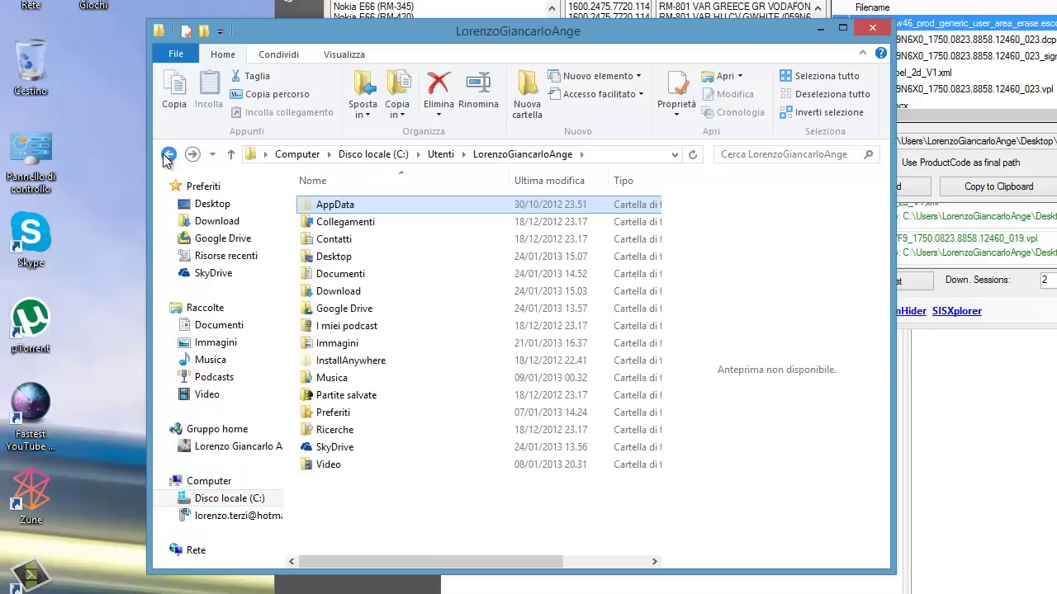
pyautogui.click(170, 155)
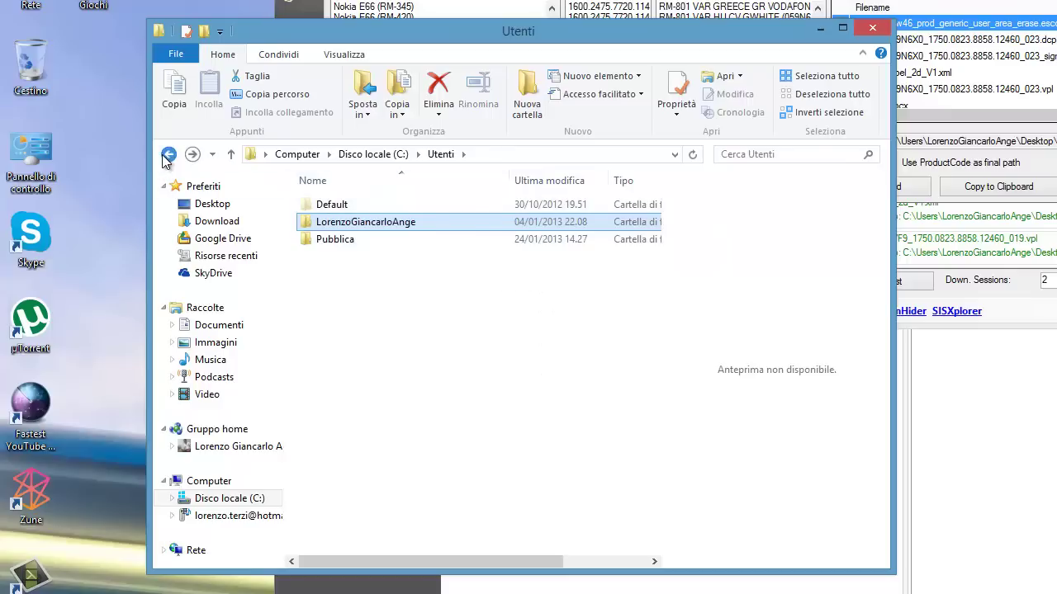
pyautogui.click(167, 155)
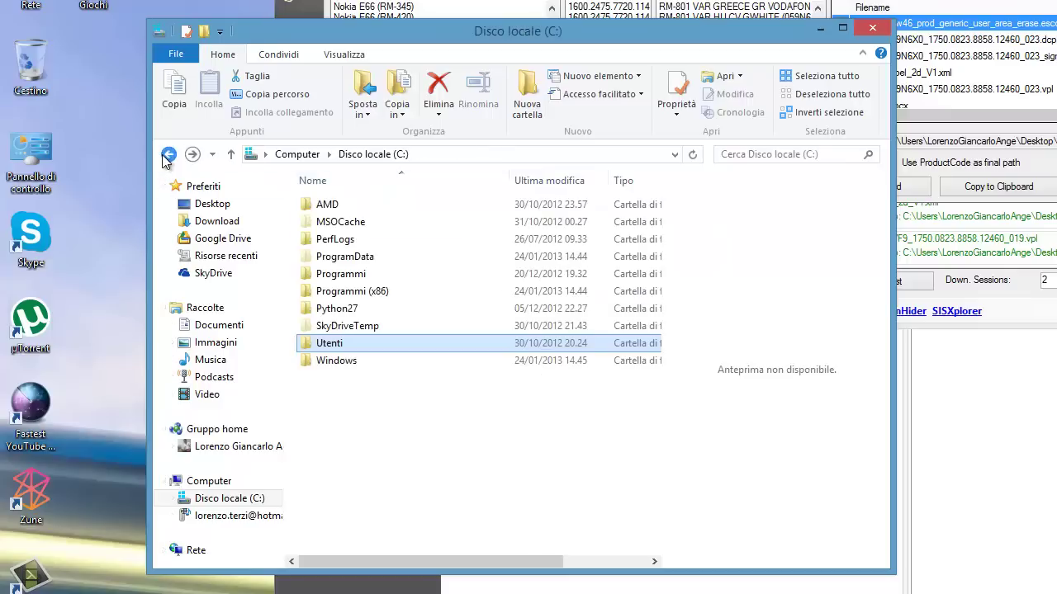
# Look through the ProgramData and Programmi (x86) folders on Disco locale (C:), and return to the drive's root
pyautogui.doubleClick(345, 257)
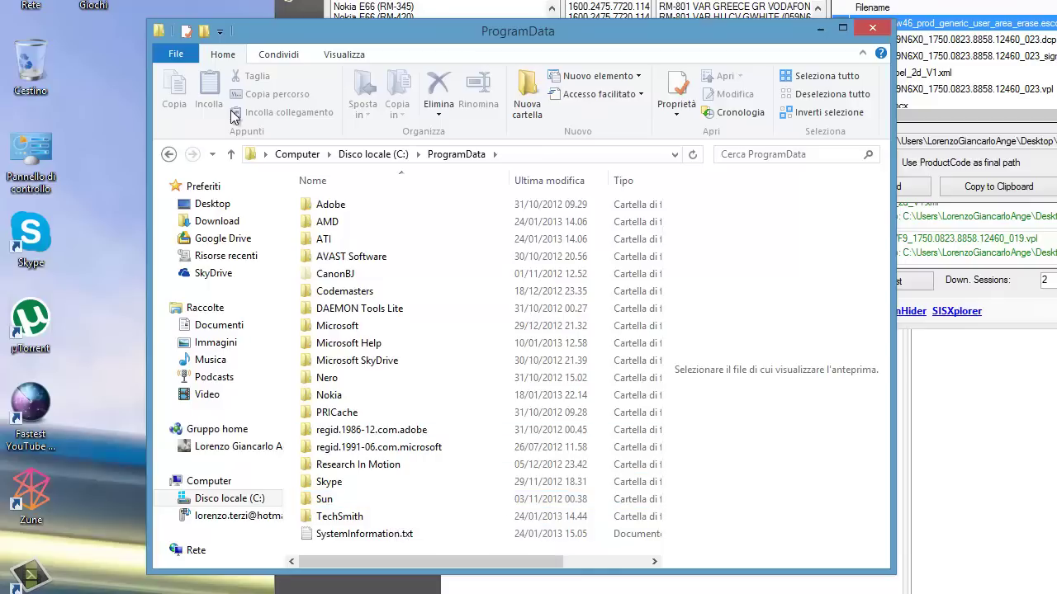
pyautogui.click(169, 154)
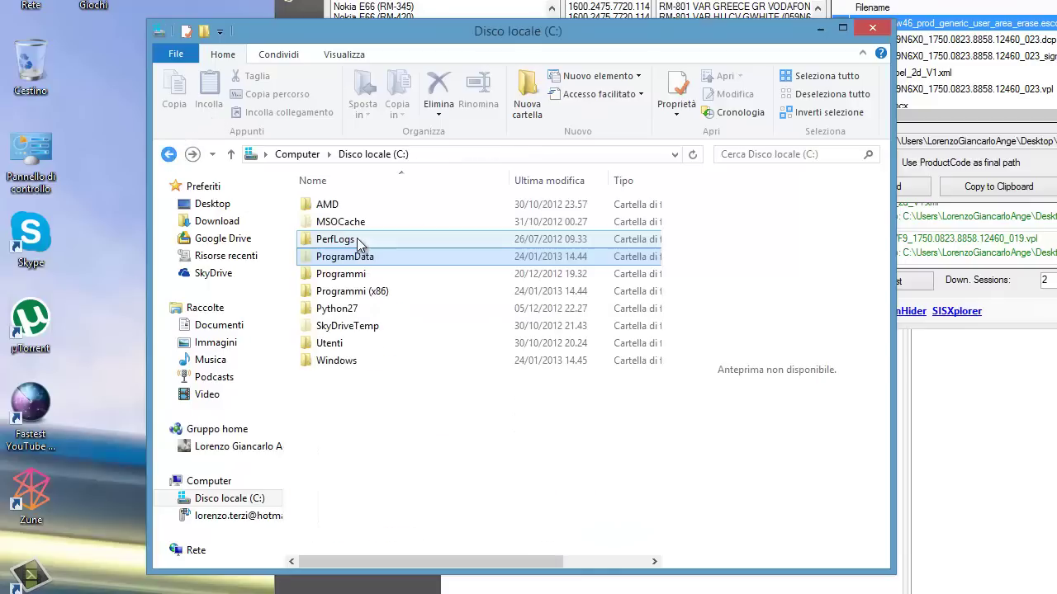
pyautogui.doubleClick(364, 299)
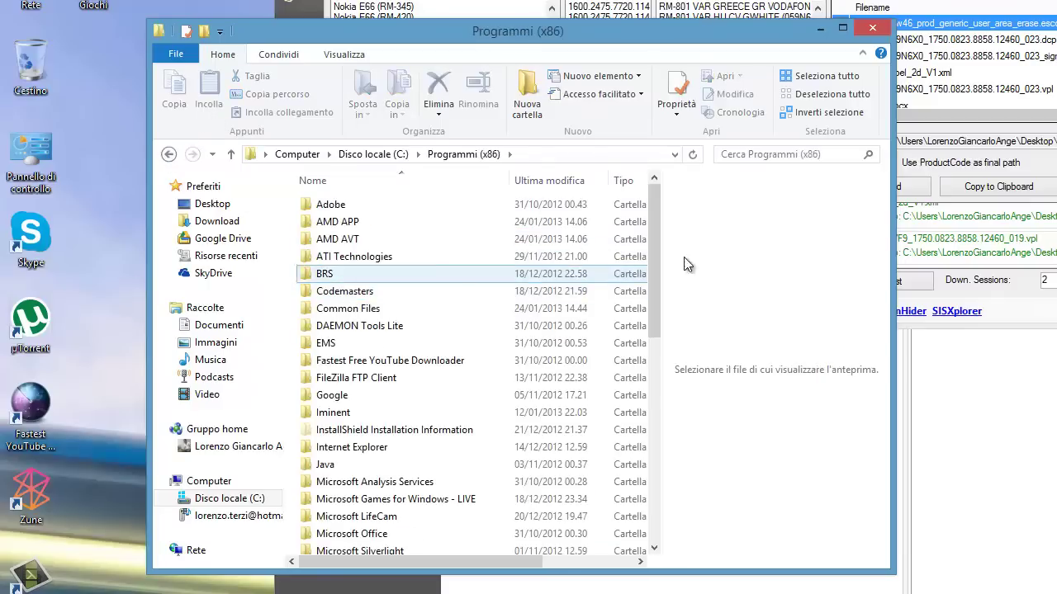
pyautogui.moveTo(656, 266); pyautogui.dragTo(627, 161)
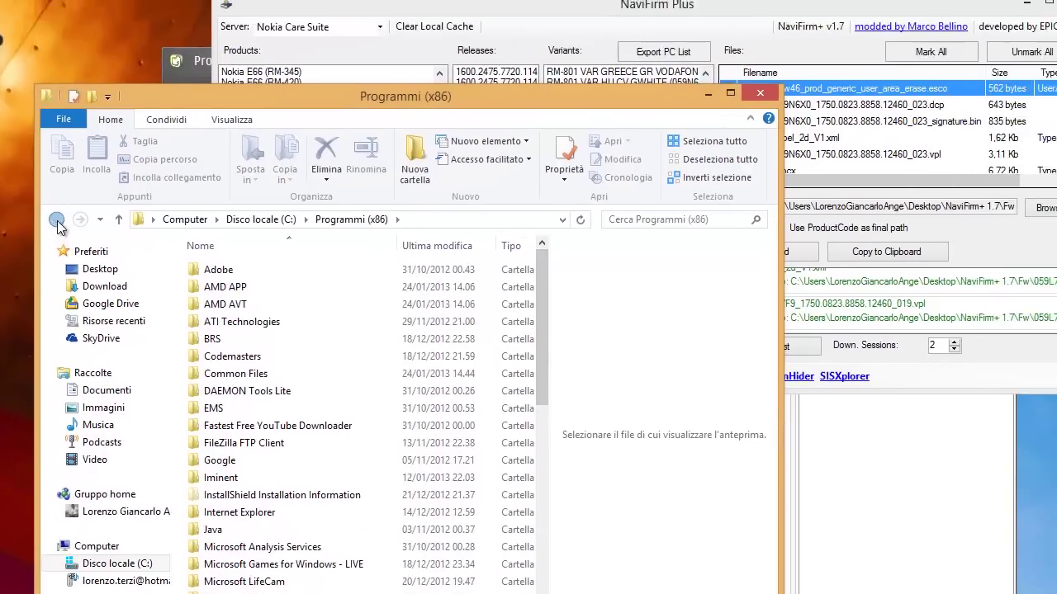
pyautogui.click(168, 153)
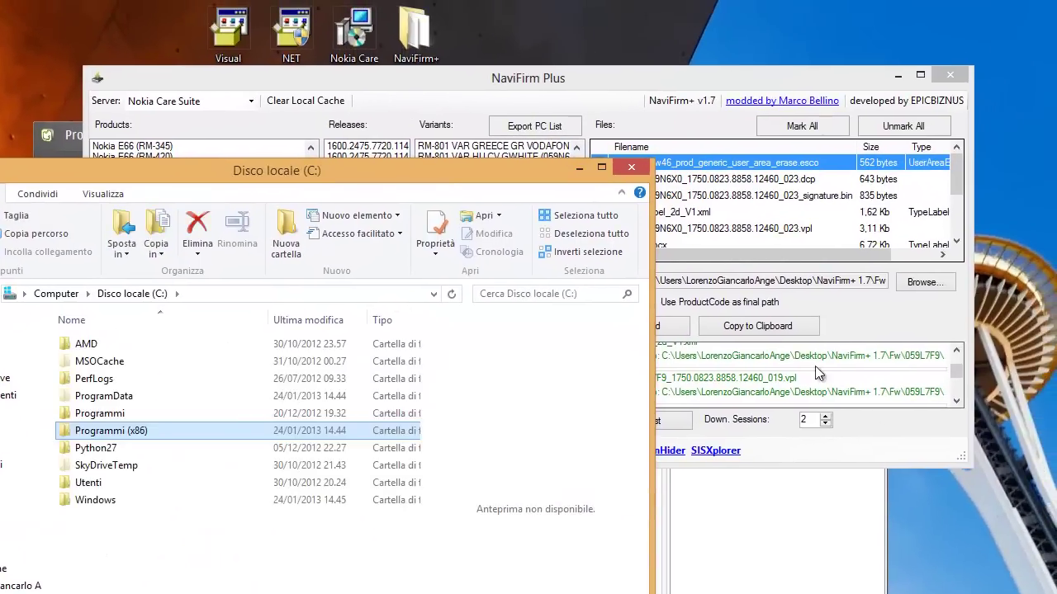
# Switch to NaviFirm Plus and check the destination folder path where the downloaded firmware files are saved
pyautogui.click(724, 288)
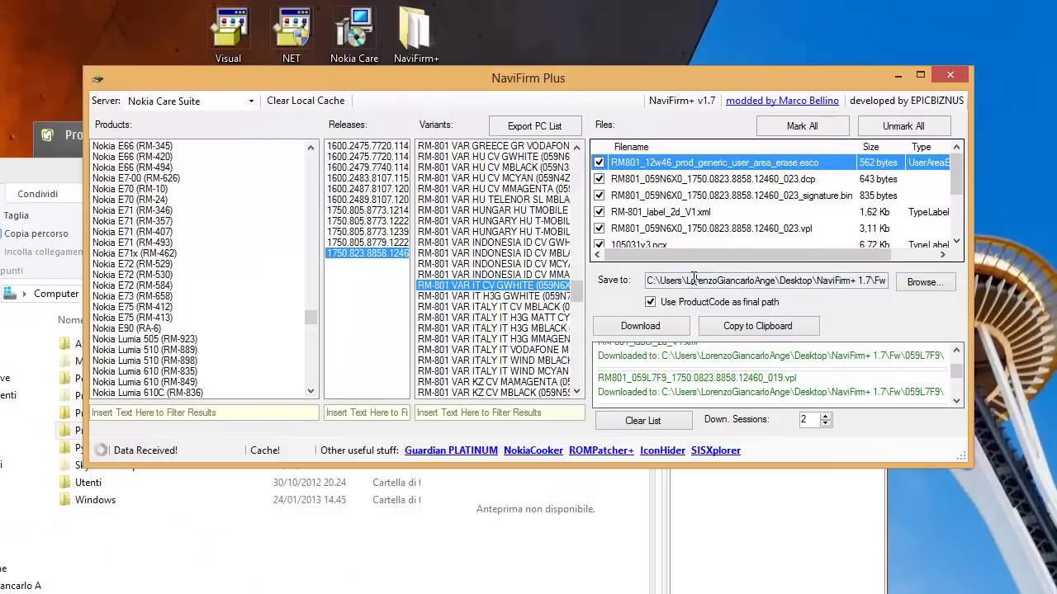
pyautogui.moveTo(660, 282); pyautogui.dragTo(905, 285)
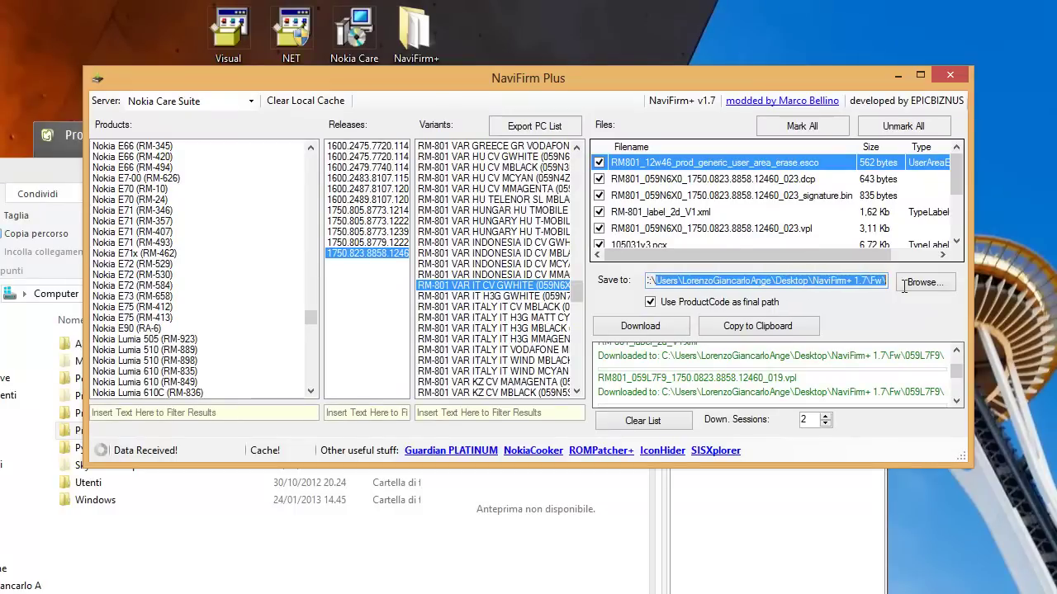
pyautogui.click(811, 285)
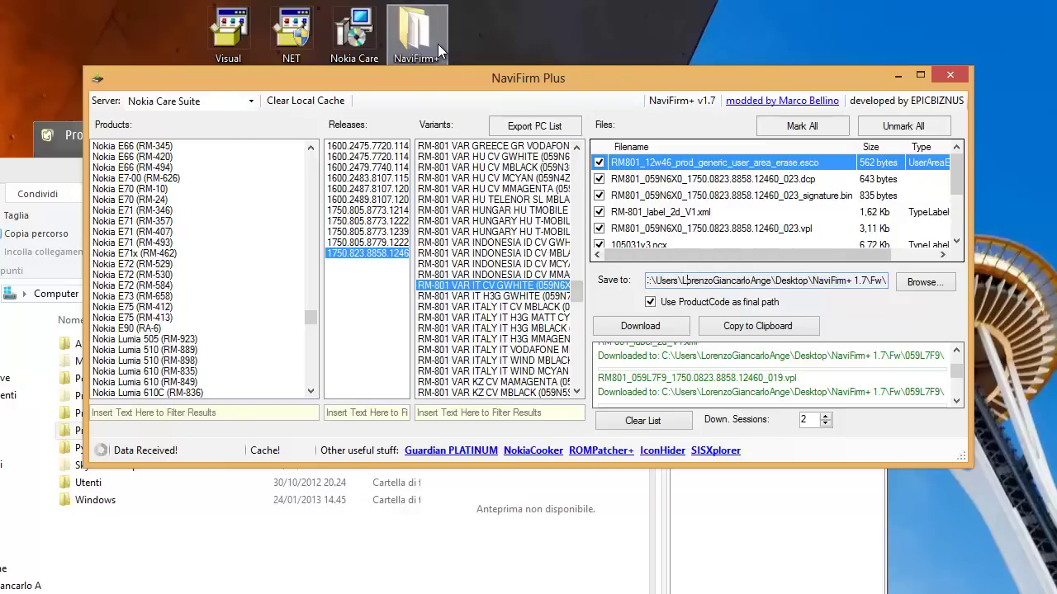
pyautogui.doubleClick(683, 280)
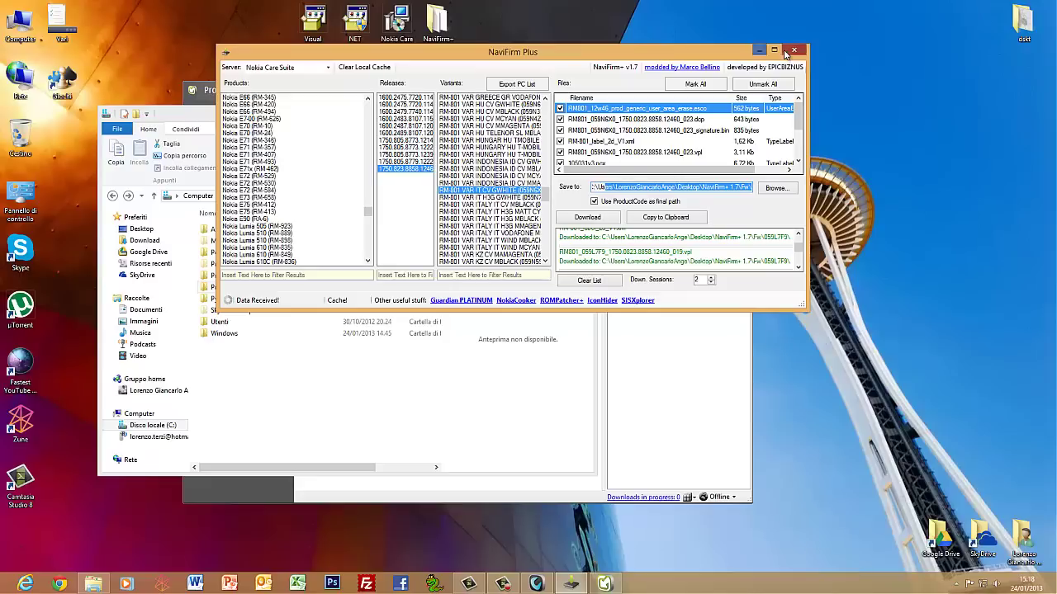
pyautogui.click(887, 64)
pyautogui.click(632, 330)
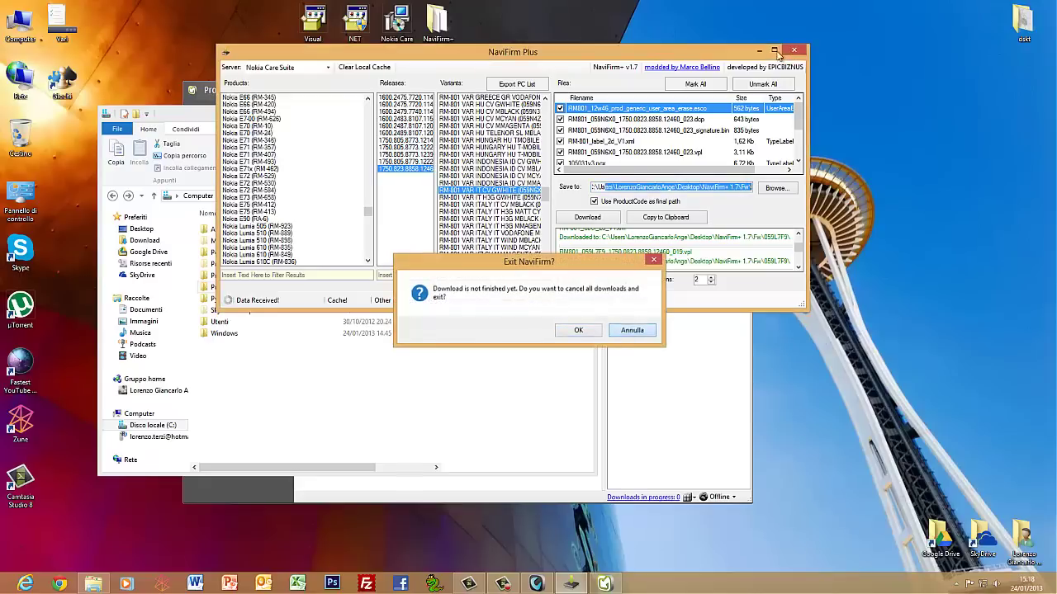
pyautogui.click(774, 51)
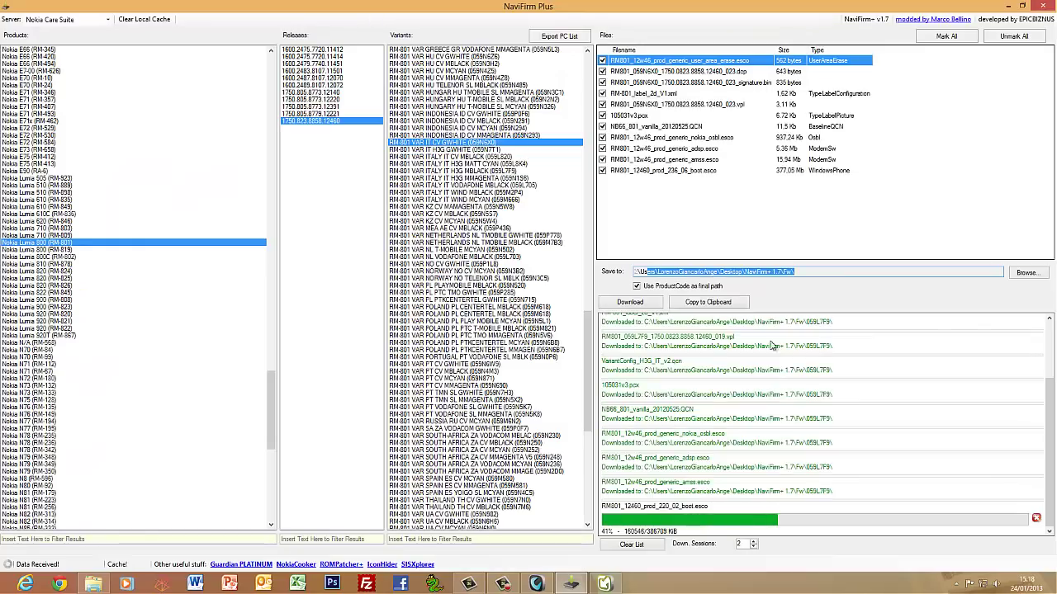
pyautogui.moveTo(801, 10); pyautogui.dragTo(499, 170)
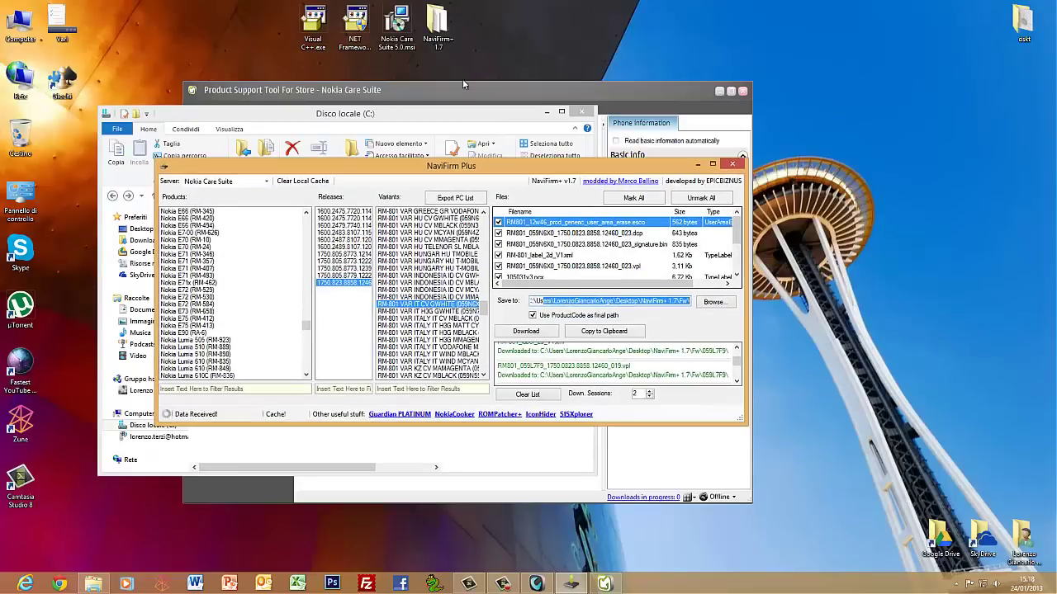
# Open the desktop's NaviFirm+ 1.7\Fw\059L7F9 download folder and widen its name column to show the full file names
pyautogui.doubleClick(437, 31)
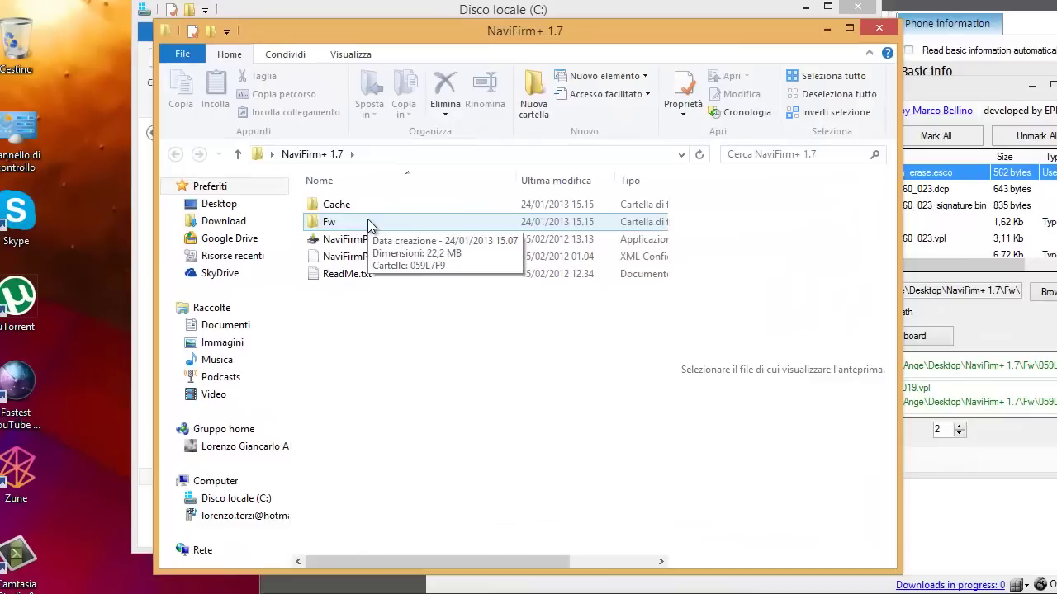
pyautogui.click(256, 256)
pyautogui.doubleClick(368, 225)
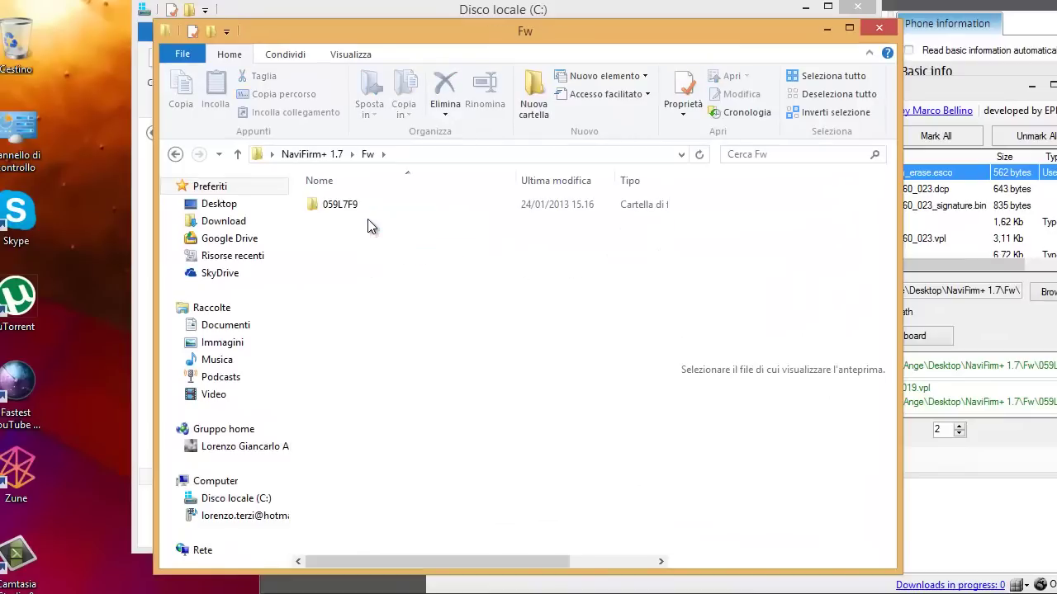
pyautogui.click(347, 205)
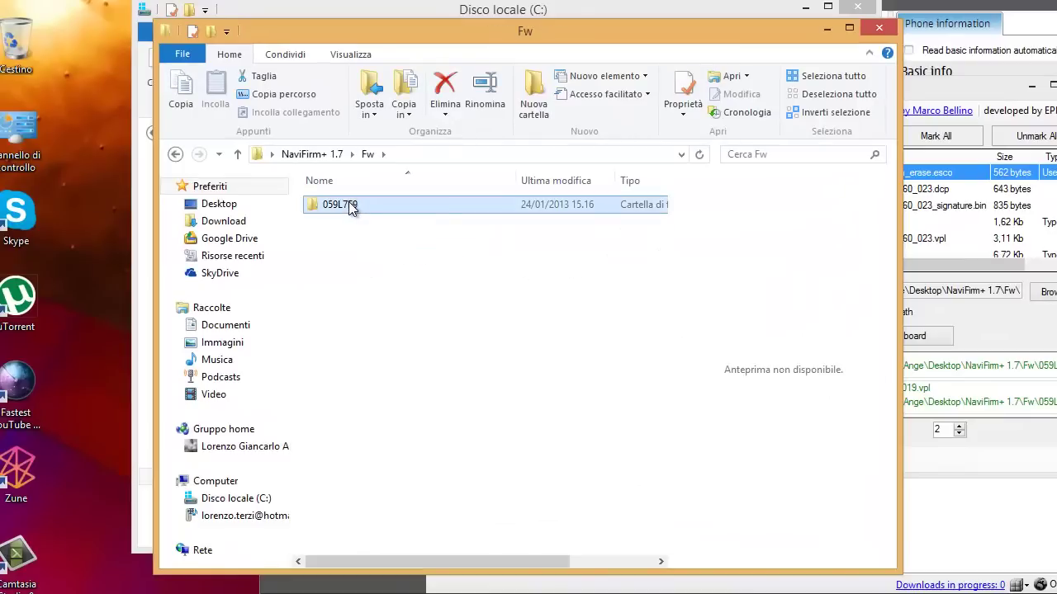
pyautogui.doubleClick(346, 205)
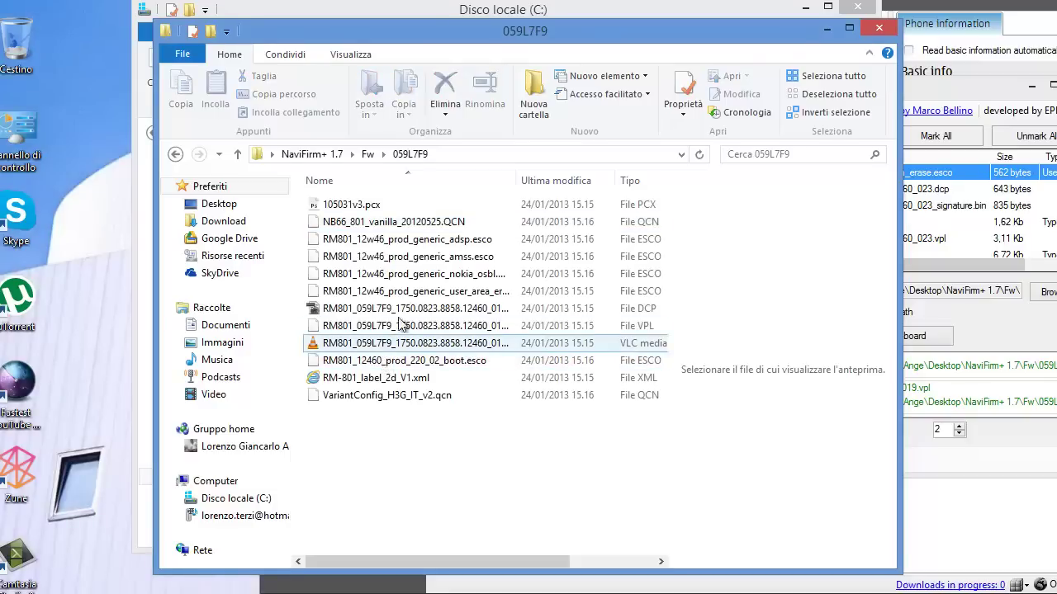
pyautogui.moveTo(515, 177); pyautogui.dragTo(651, 177)
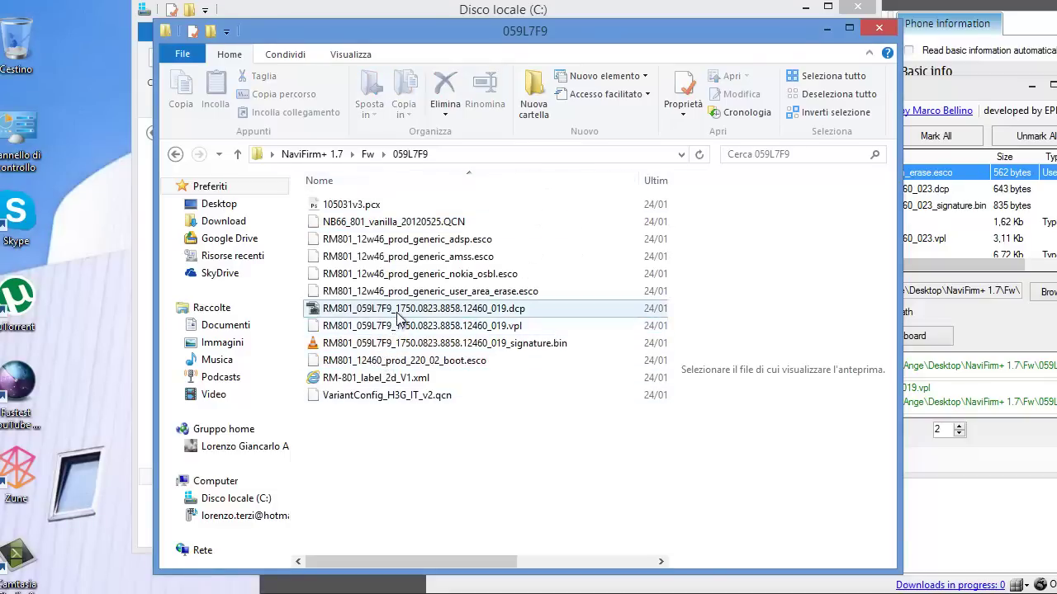
# Select the .dcp, .vpl and signature.bin files containing 059L7F9, and switch to Product Support Tool to compare the phone's product code
pyautogui.click(399, 317)
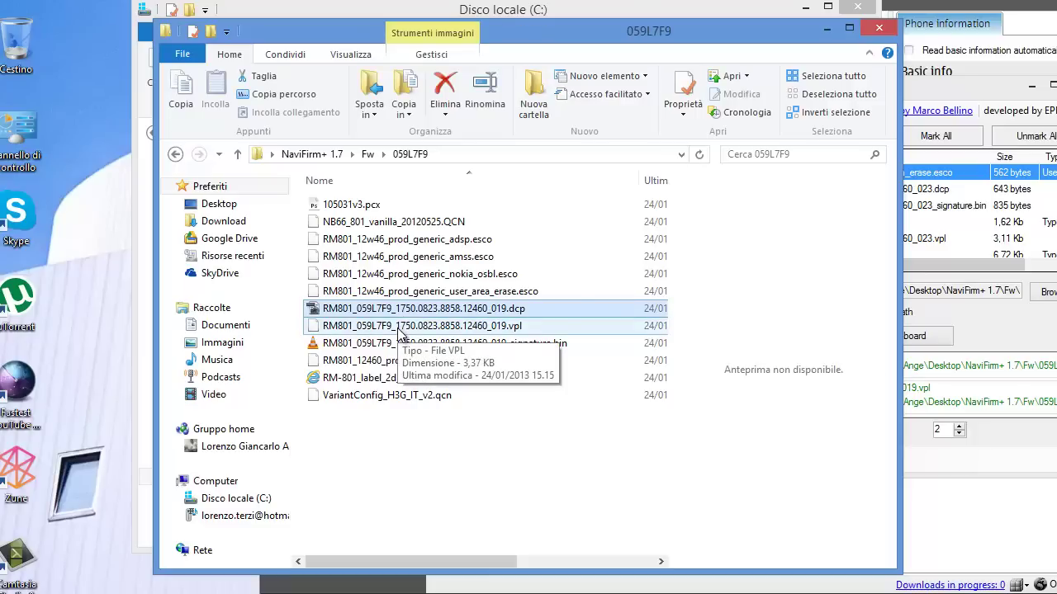
pyautogui.keyDown('ctrl'); pyautogui.click(398, 327); pyautogui.keyUp('ctrl')
pyautogui.keyDown('ctrl'); pyautogui.click(370, 344); pyautogui.keyUp('ctrl')
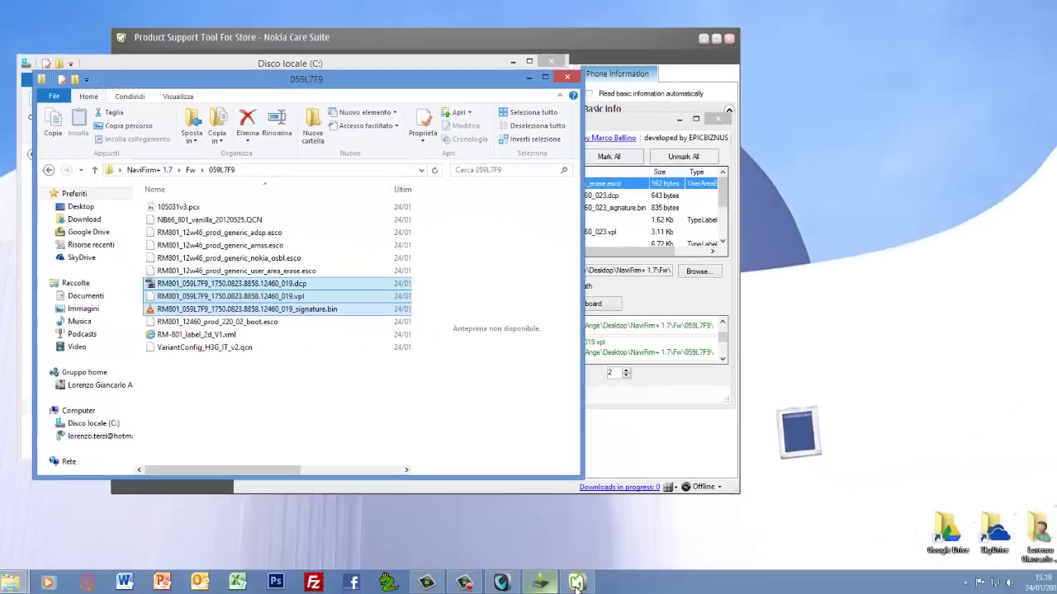
pyautogui.click(995, 490)
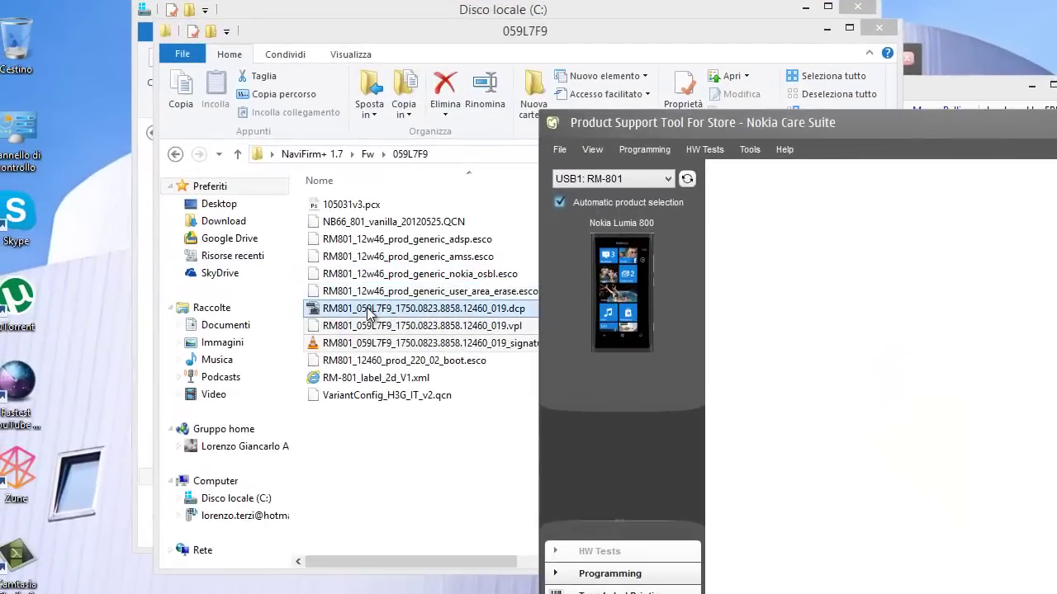
# Highlight the product code 059L7F9 in the .dcp file's name without renaming it, and point out the other files carrying that code
pyautogui.click(192, 286)
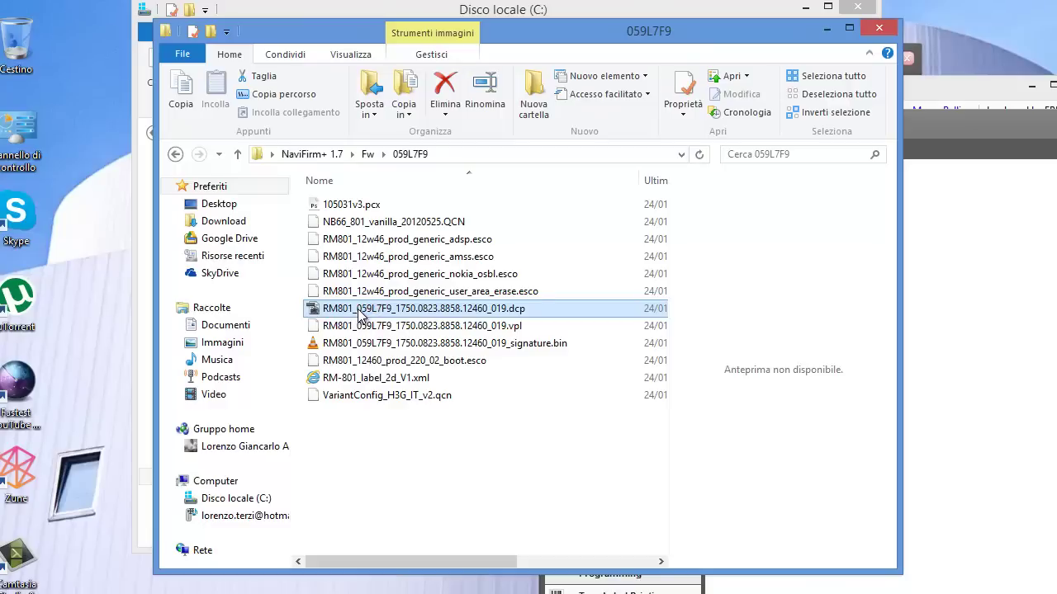
pyautogui.click(359, 308)
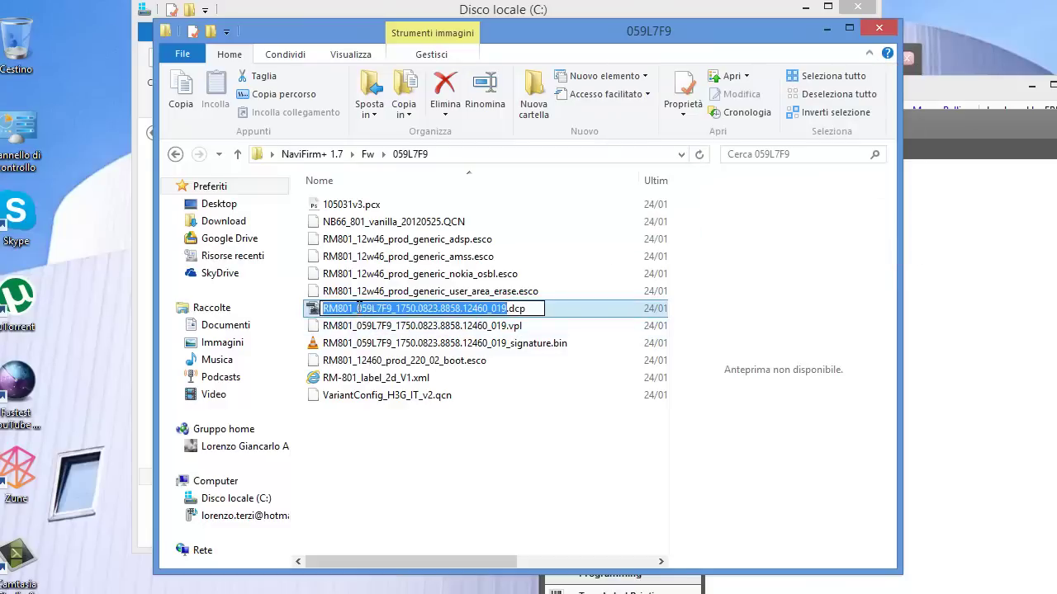
pyautogui.click(358, 309)
pyautogui.doubleClick(358, 309)
pyautogui.click(359, 309)
pyautogui.moveTo(382, 309); pyautogui.dragTo(359, 309)
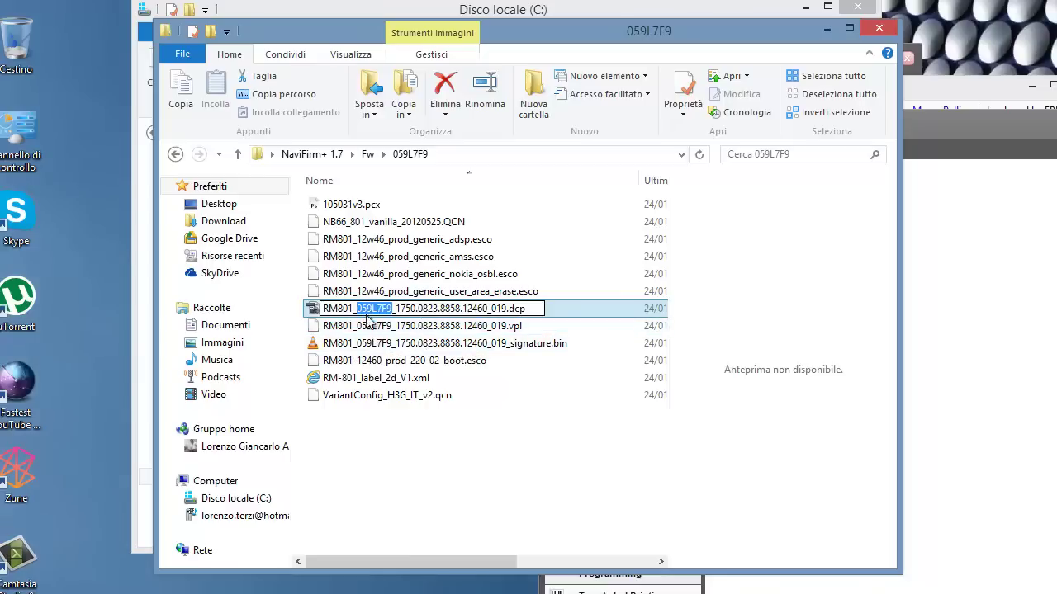
pyautogui.press('Return')
pyautogui.hotkey('shift', 'Down')
pyautogui.hotkey('shift', 'Down')
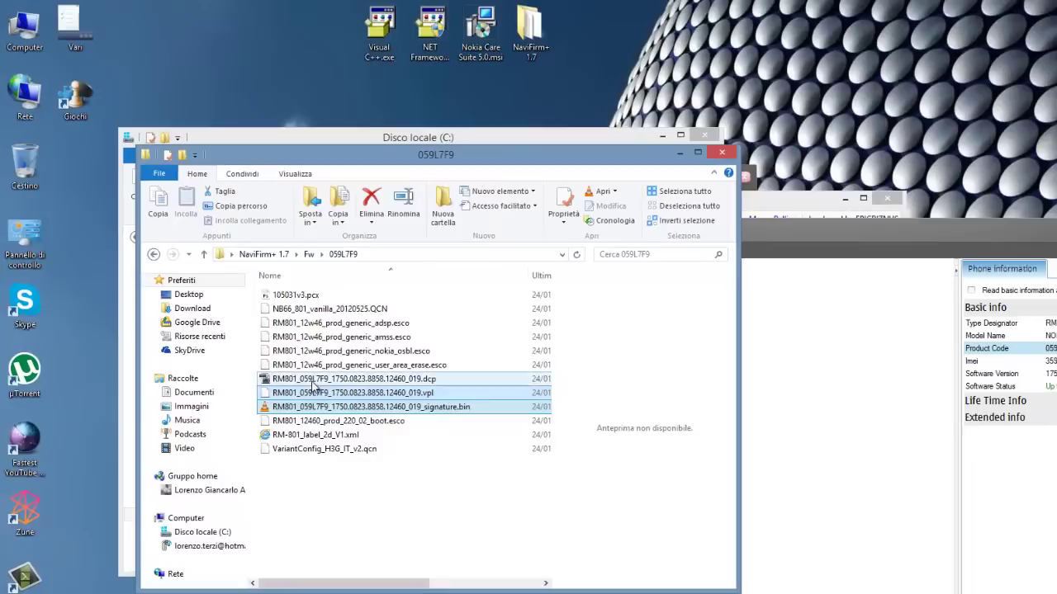
pyautogui.click(312, 490)
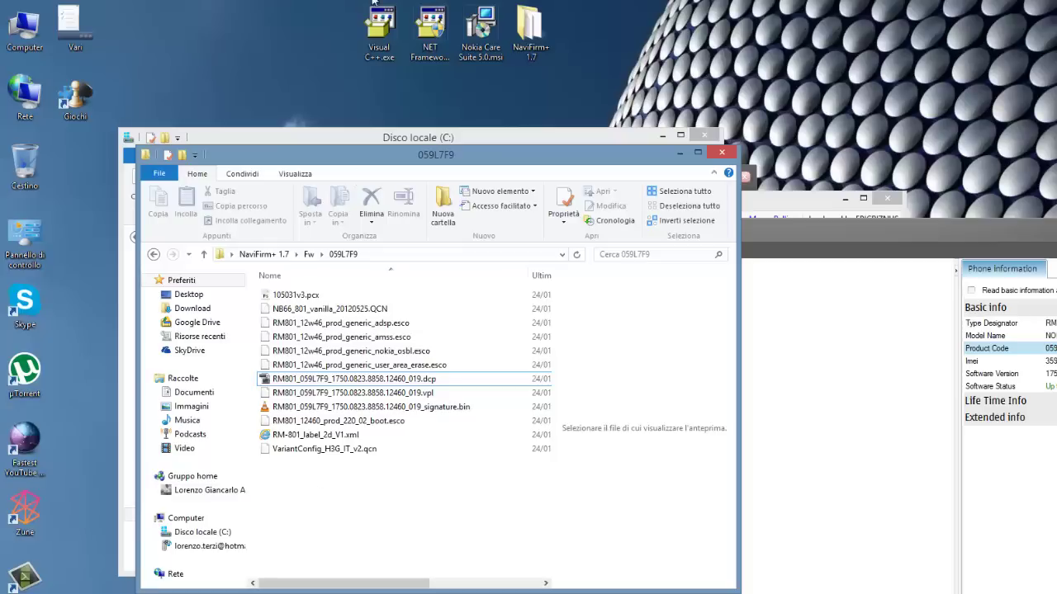
pyautogui.moveTo(272, 154); pyautogui.dragTo(578, 207)
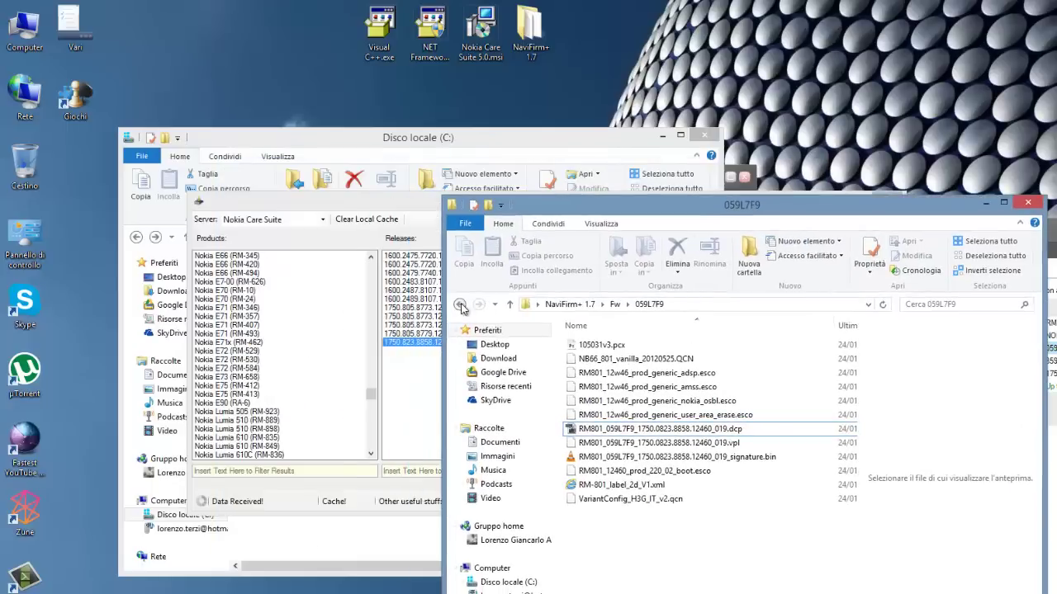
pyautogui.click(460, 304)
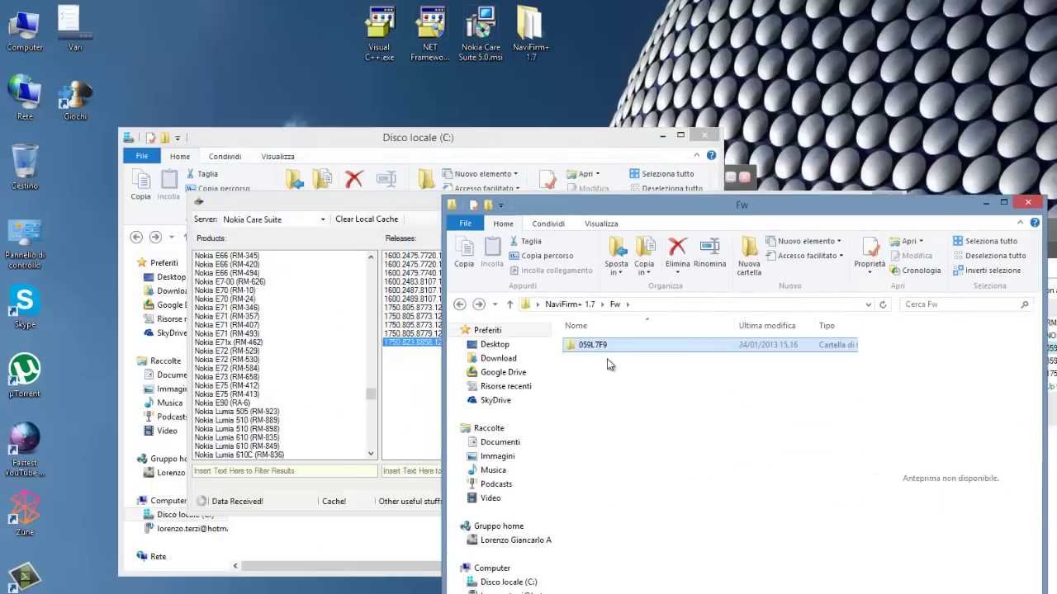
pyautogui.rightClick(608, 362)
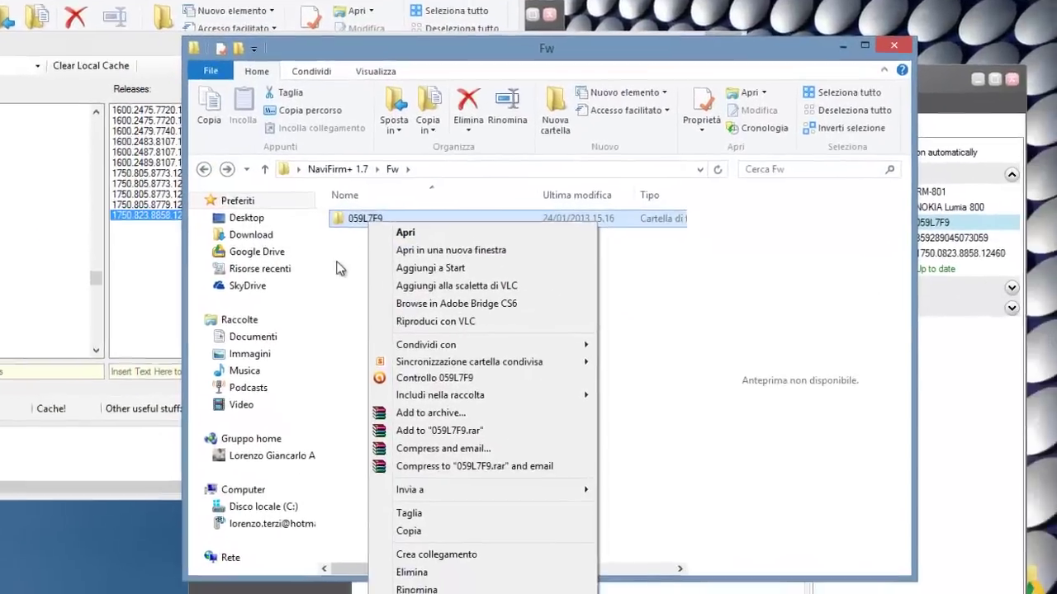
pyautogui.click(608, 383)
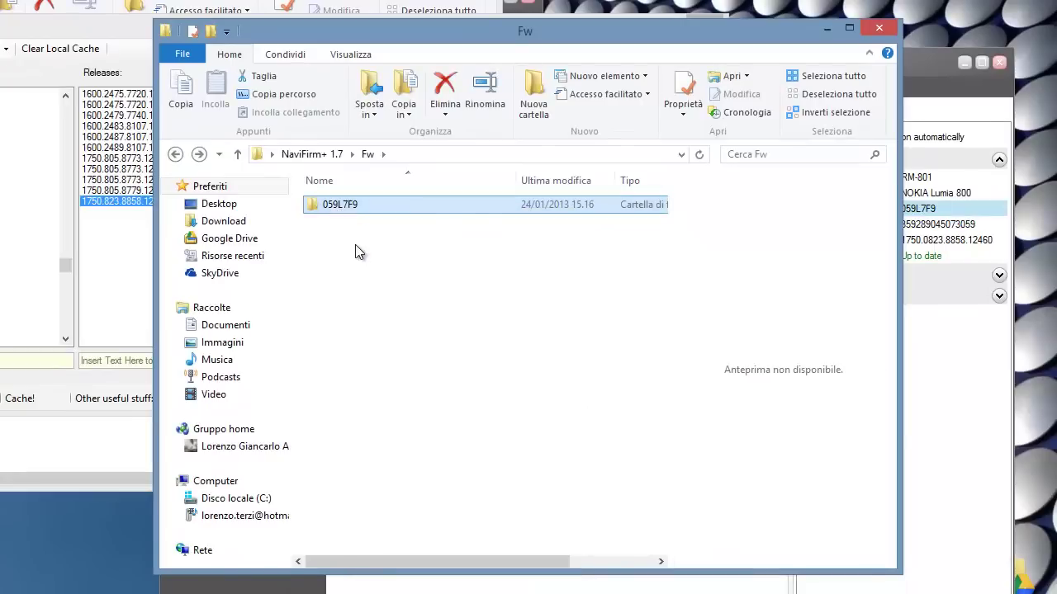
# Copy all the firmware files in the 059L7F9 folder and close its window
pyautogui.press('Return')
pyautogui.moveTo(367, 458); pyautogui.dragTo(359, 208)
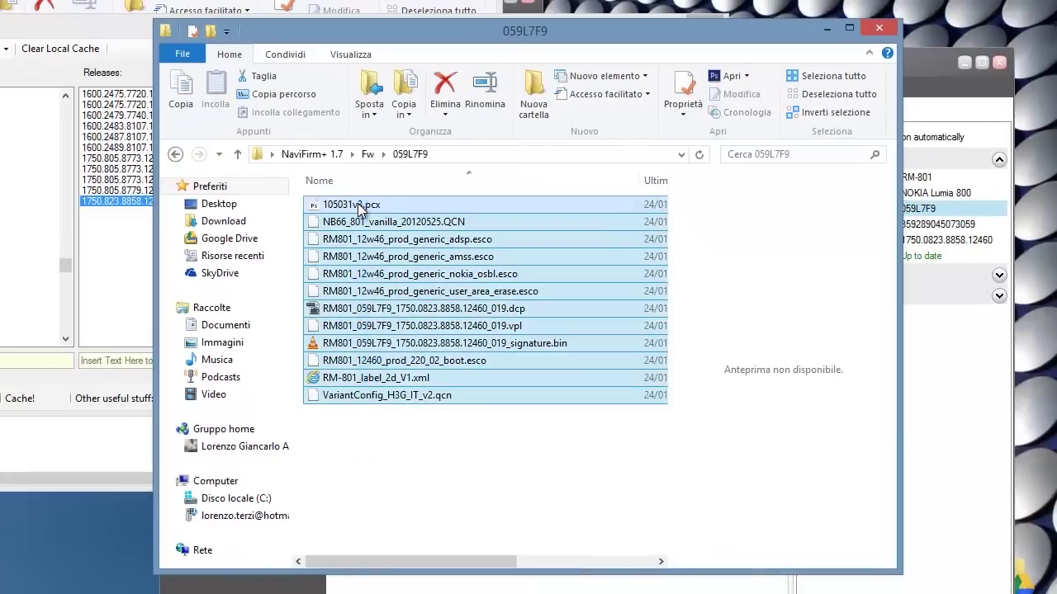
pyautogui.rightClick(359, 208)
pyautogui.click(413, 395)
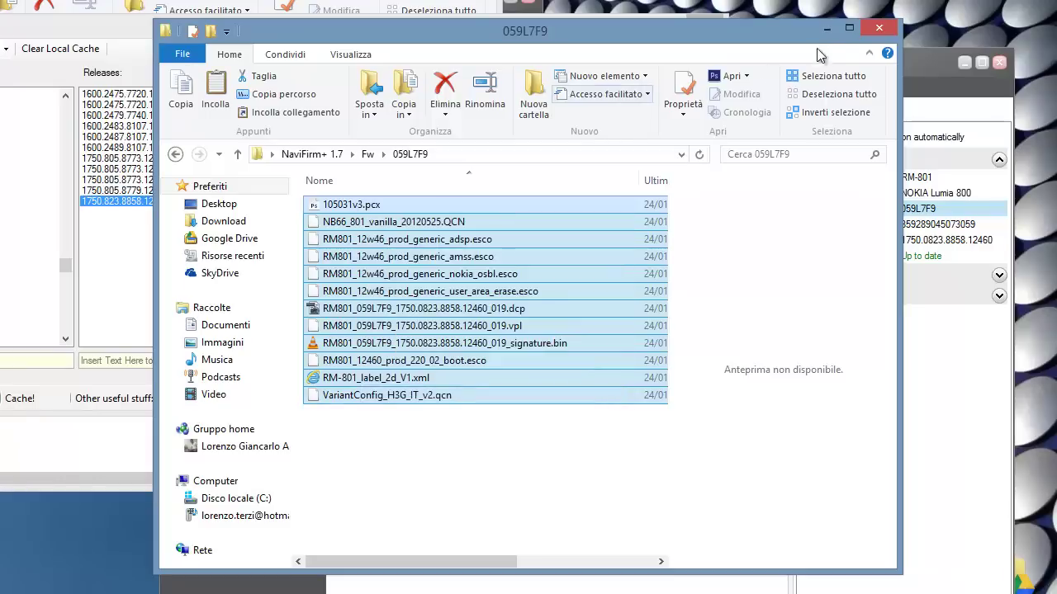
pyautogui.click(877, 30)
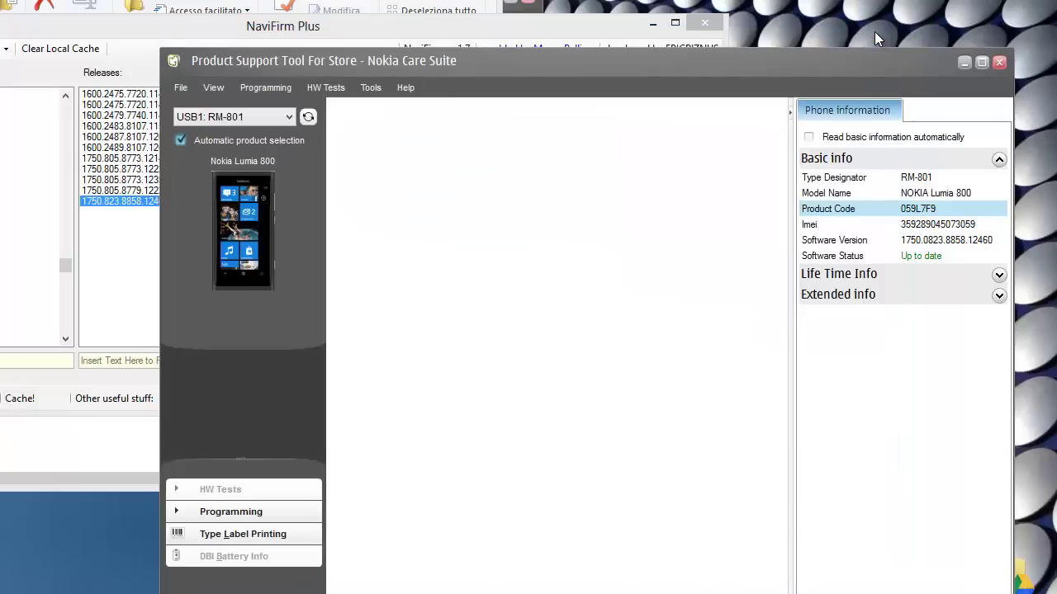
# Move the Product Support Tool window aside and open Disco locale (C:) in a new File Explorer window
pyautogui.moveTo(320, 65); pyautogui.dragTo(268, 0)
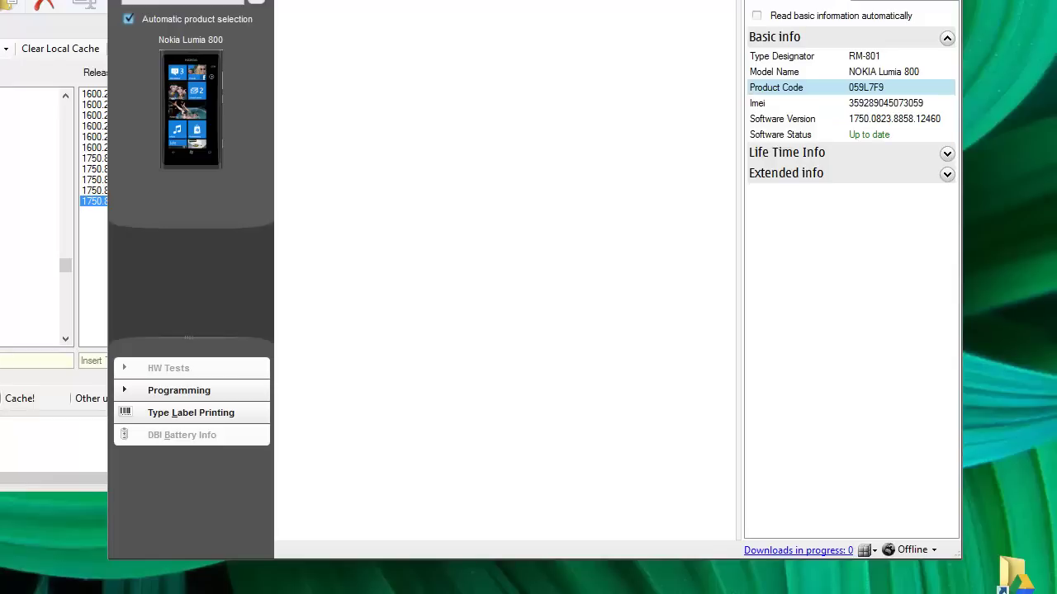
pyautogui.press('super+e')
pyautogui.click(360, 221)
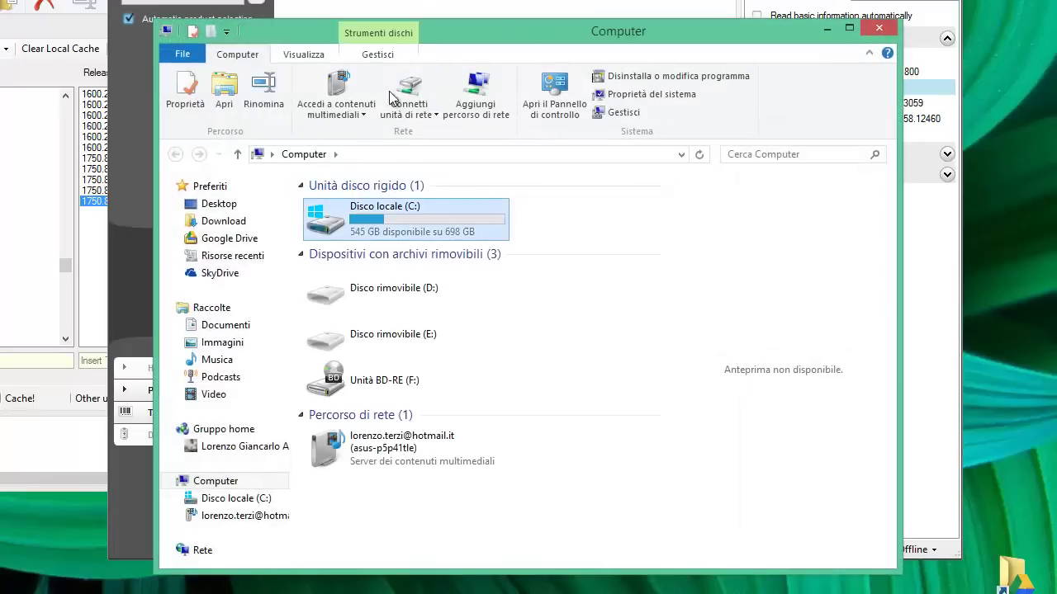
pyautogui.press('Return')
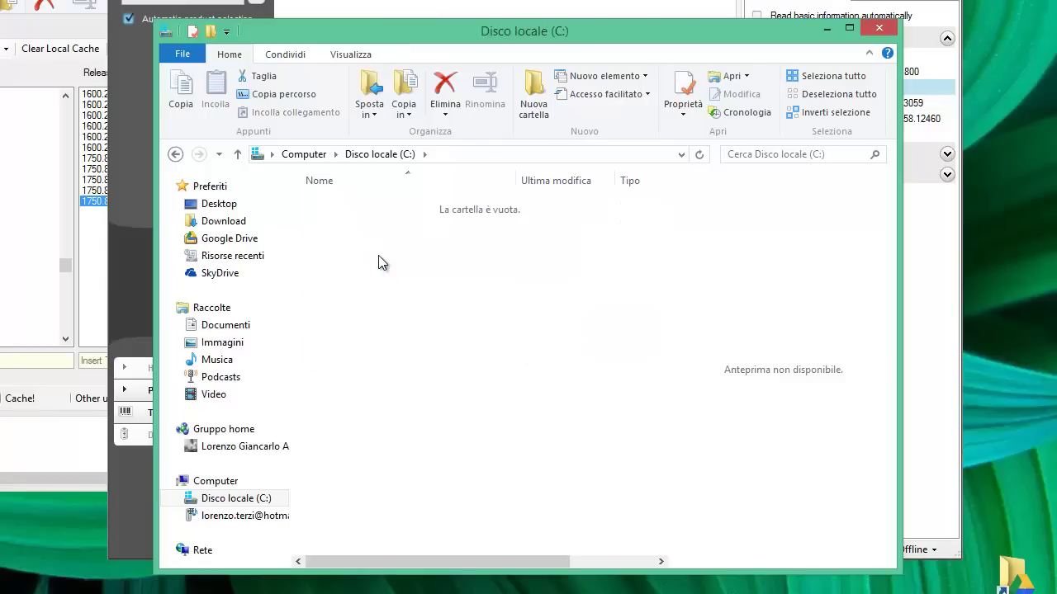
# Open ProgramData\Nokia\Packages\Products\rm-801 on C:, check the firmware files stored there, and close the folder window
pyautogui.doubleClick(381, 263)
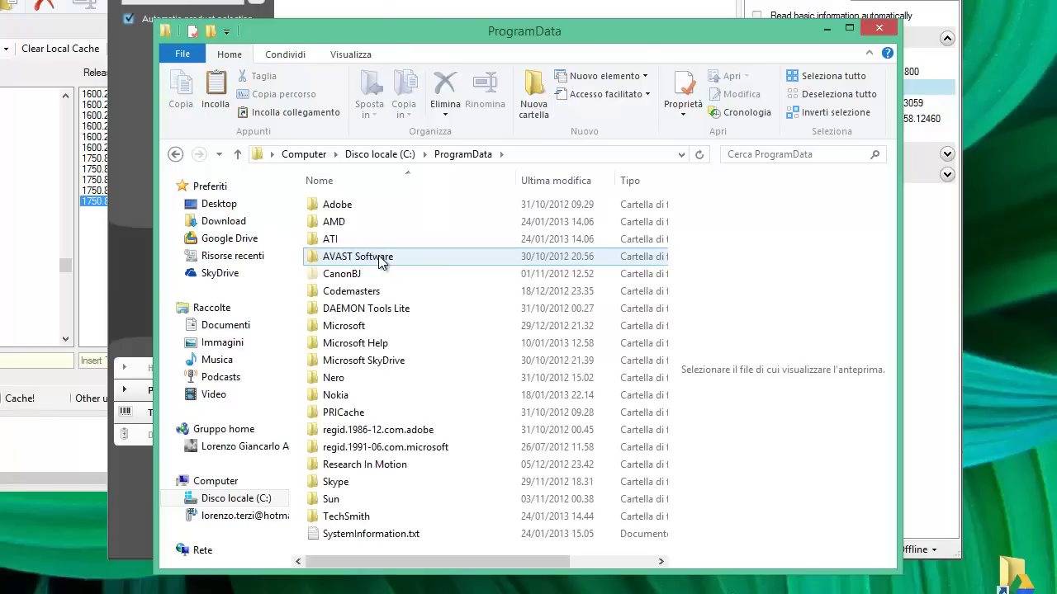
pyautogui.doubleClick(395, 396)
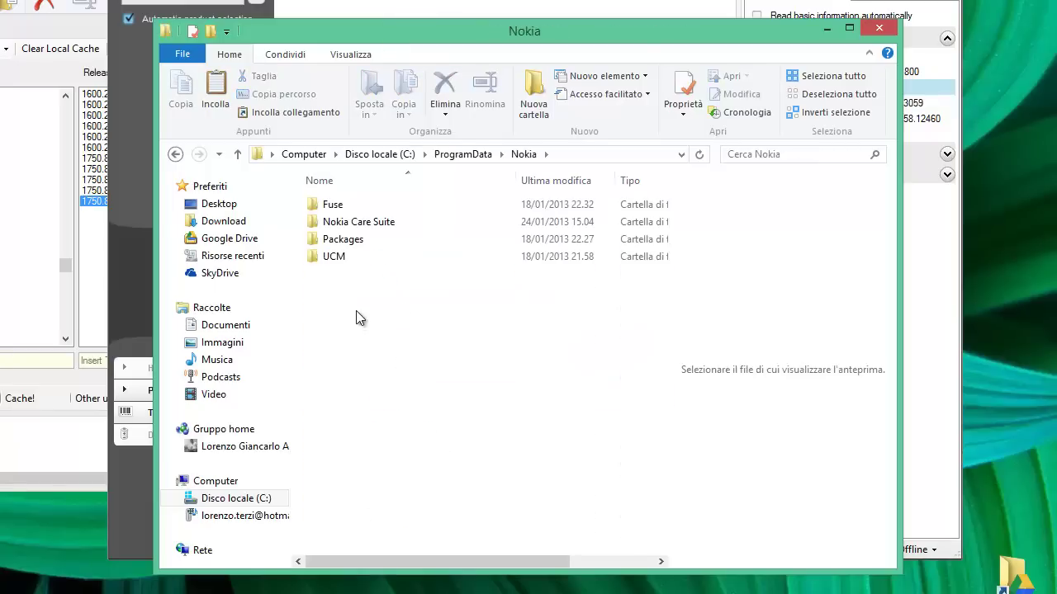
pyautogui.doubleClick(351, 240)
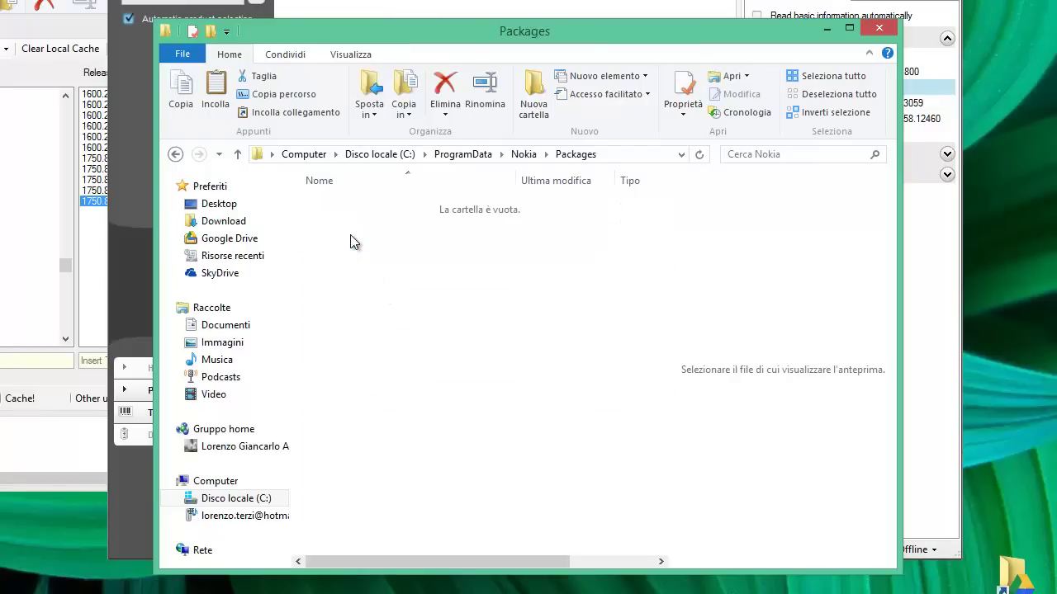
pyautogui.doubleClick(344, 206)
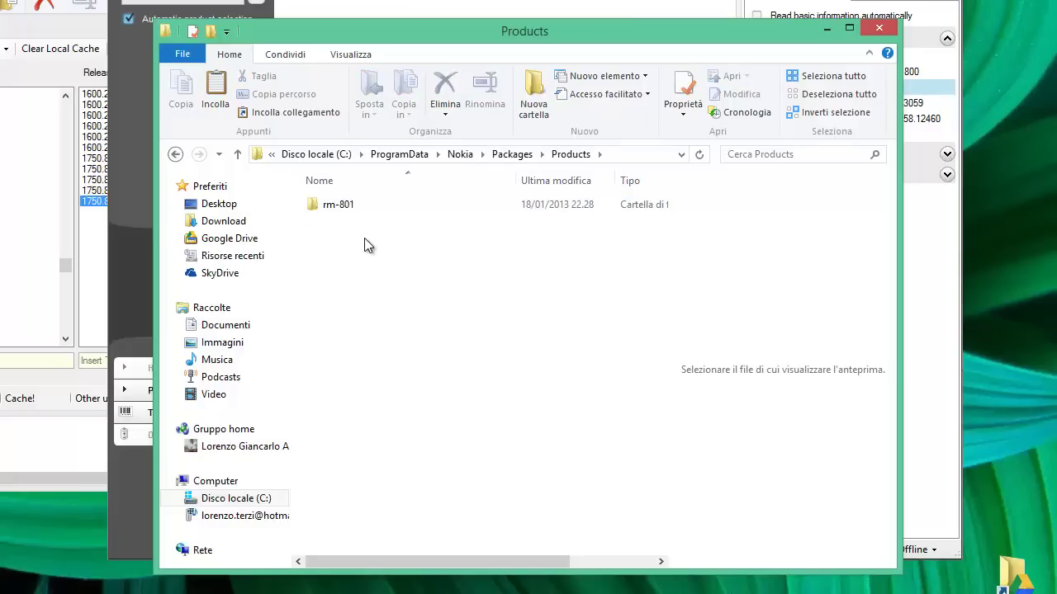
pyautogui.doubleClick(351, 206)
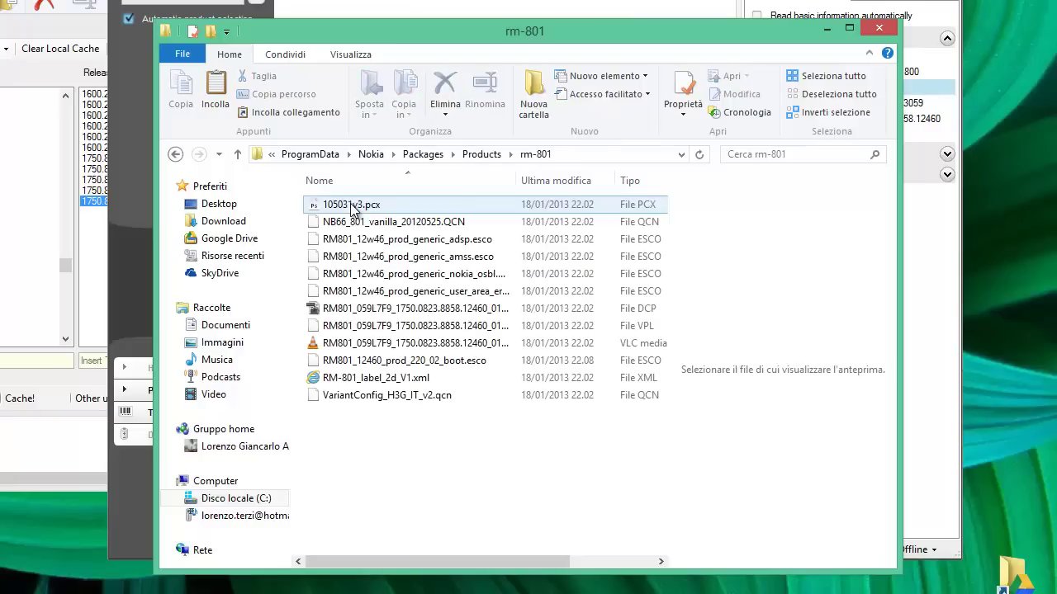
pyautogui.moveTo(404, 521); pyautogui.dragTo(392, 449)
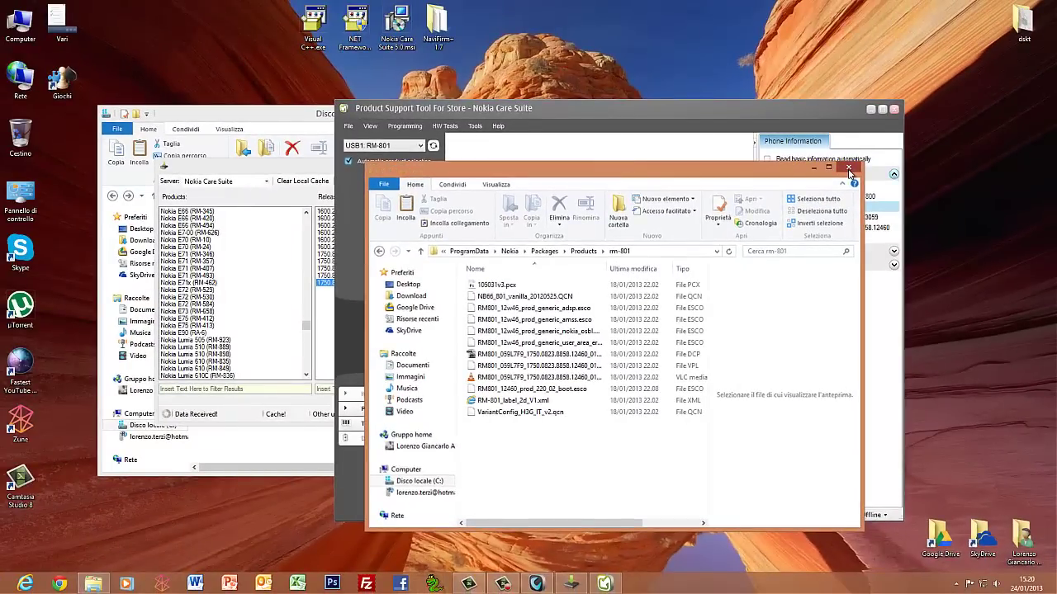
pyautogui.click(878, 27)
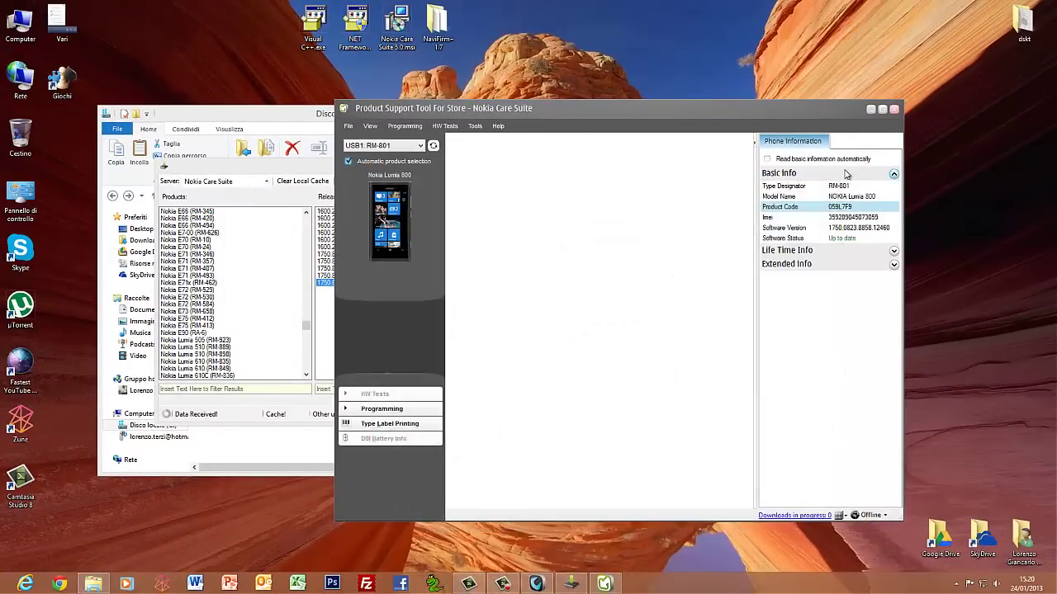
# Bring NaviFirm Plus to the front, maximize it to check the firmware download list, and close it
pyautogui.click(321, 171)
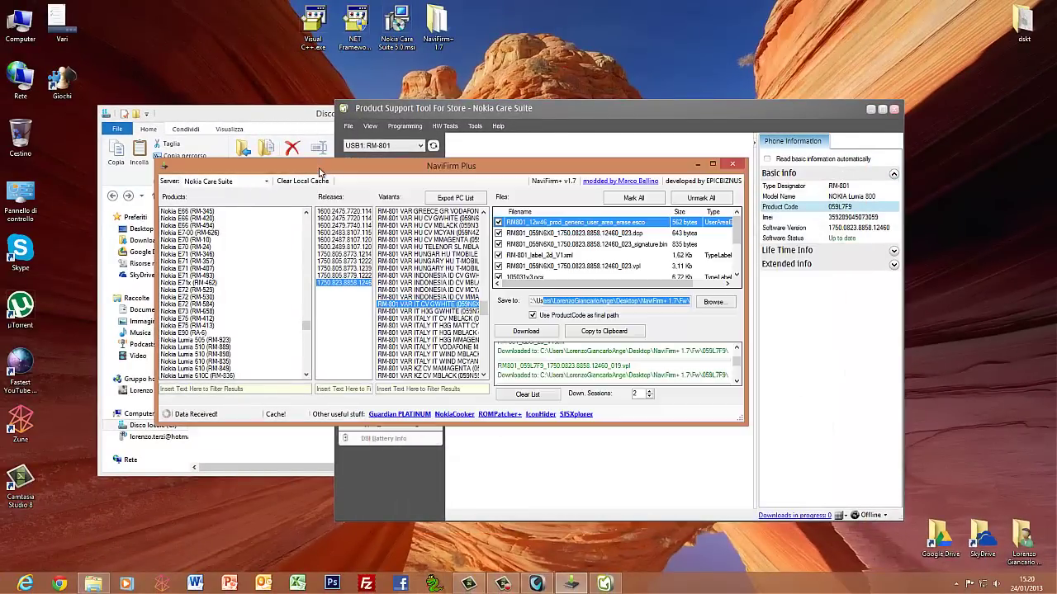
pyautogui.click(714, 165)
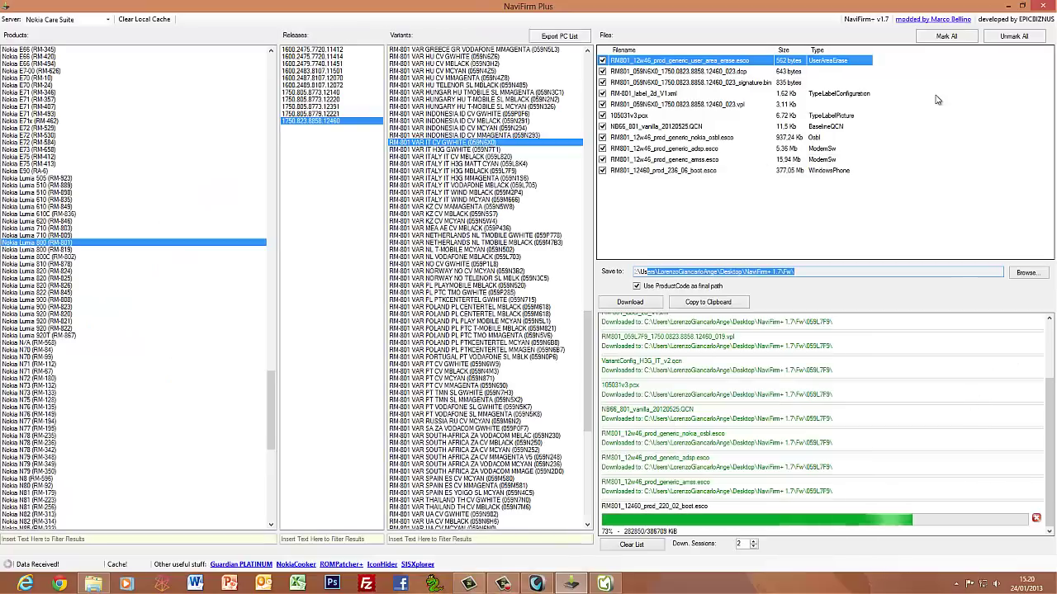
pyautogui.click(1046, 6)
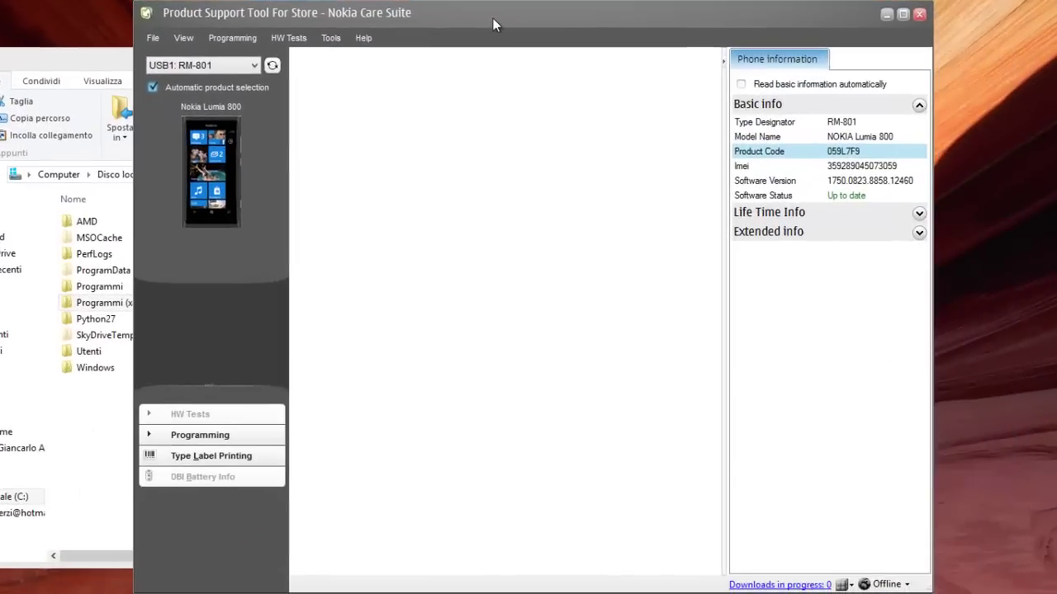
# Open the Refurbish programming function for the connected Nokia Lumia 800 in Product Support Tool For Store
pyautogui.moveTo(493, 18); pyautogui.dragTo(487, 19)
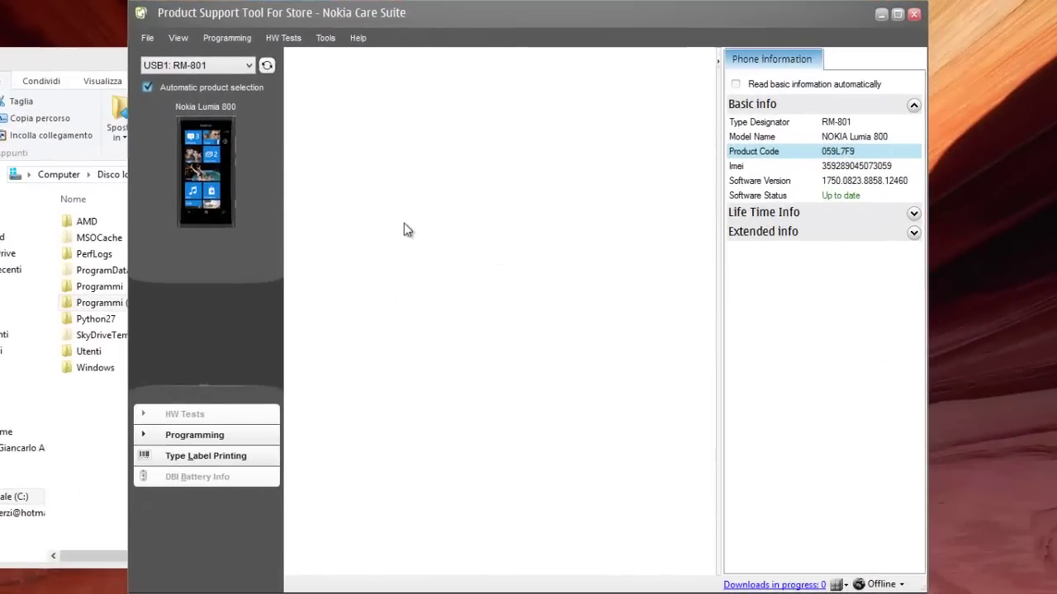
pyautogui.click(222, 437)
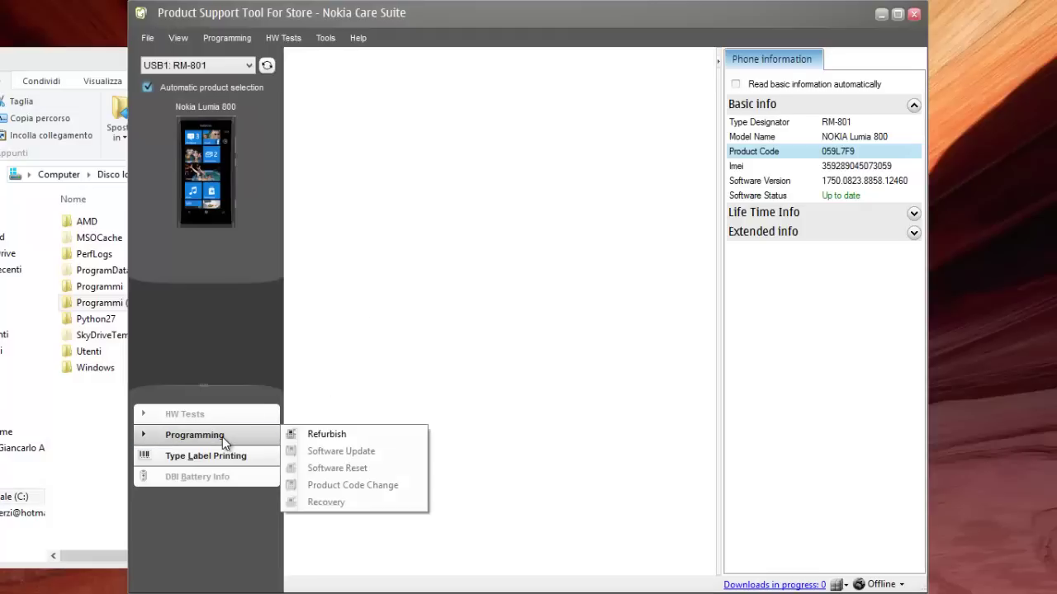
pyautogui.click(328, 439)
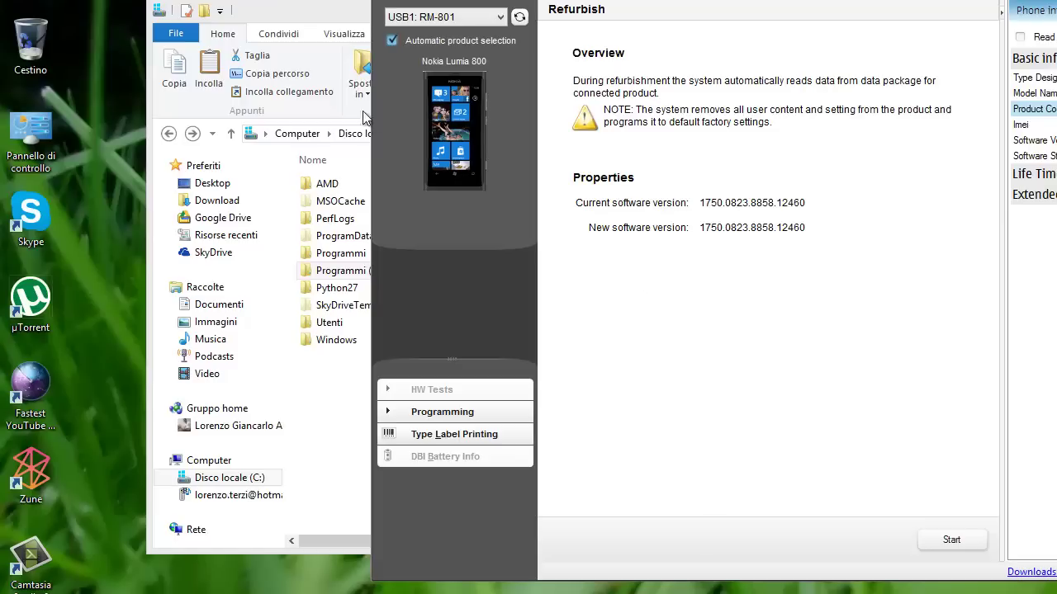
# Close the Disco locale (C:) folder window and exit Product Support Tool For Store without starting the refurbishment
pyautogui.click(338, 10)
pyautogui.moveTo(349, 9); pyautogui.dragTo(332, 30)
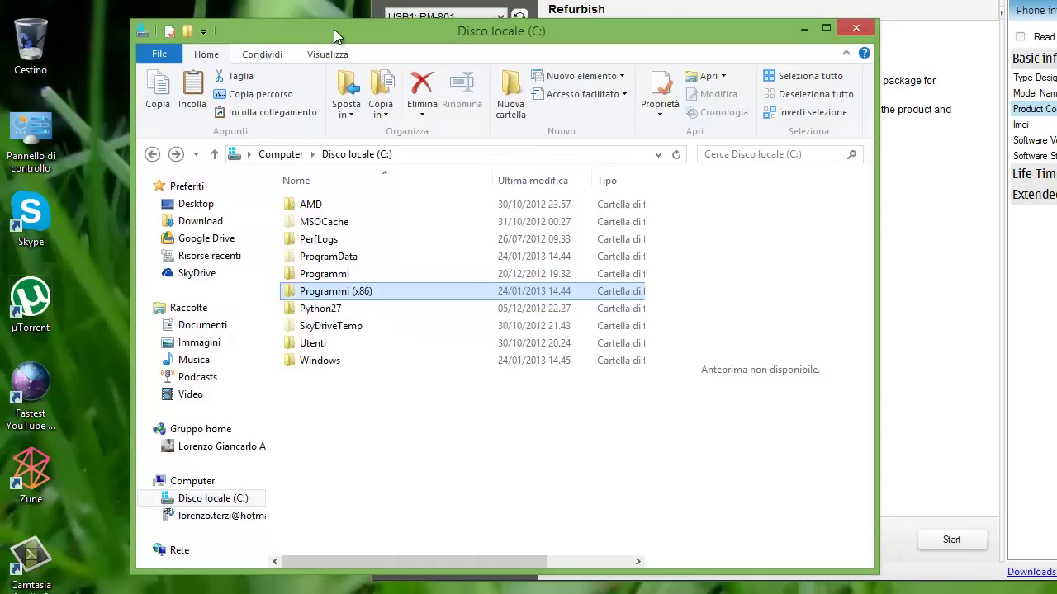
pyautogui.click(868, 31)
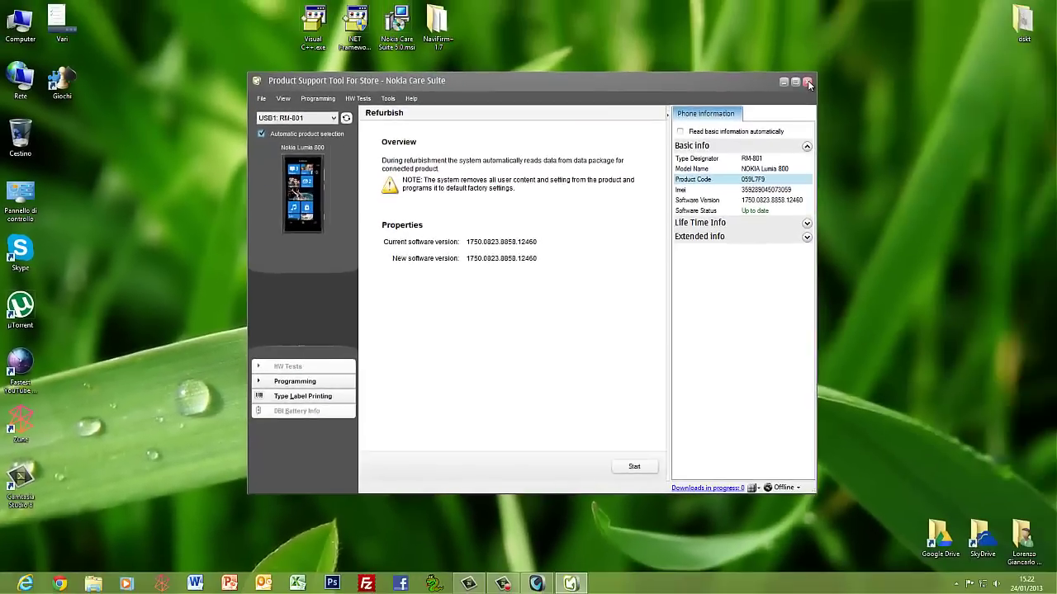
pyautogui.hotkey('alt', 'F4')
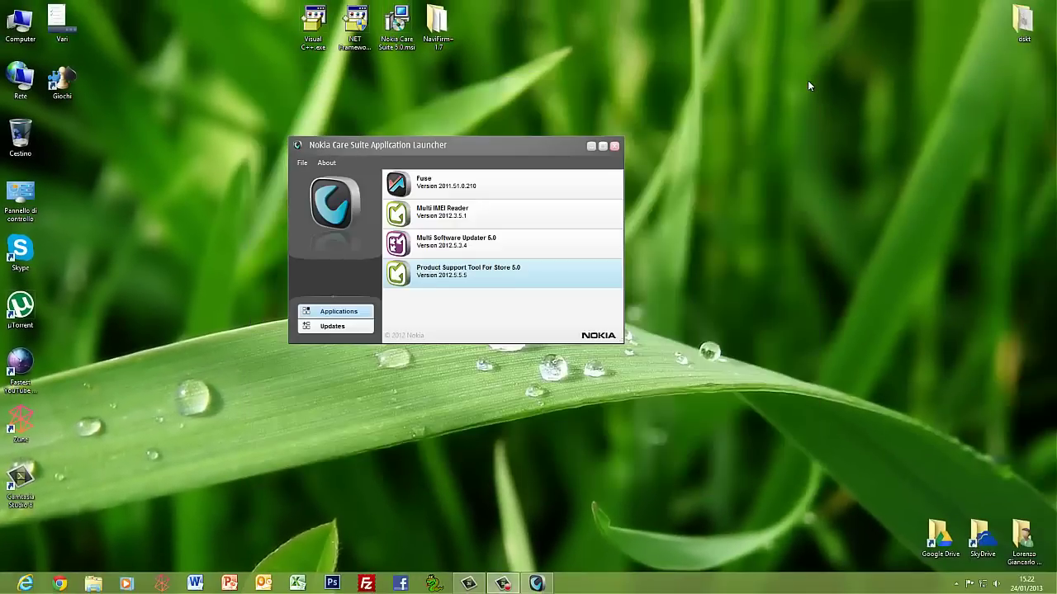